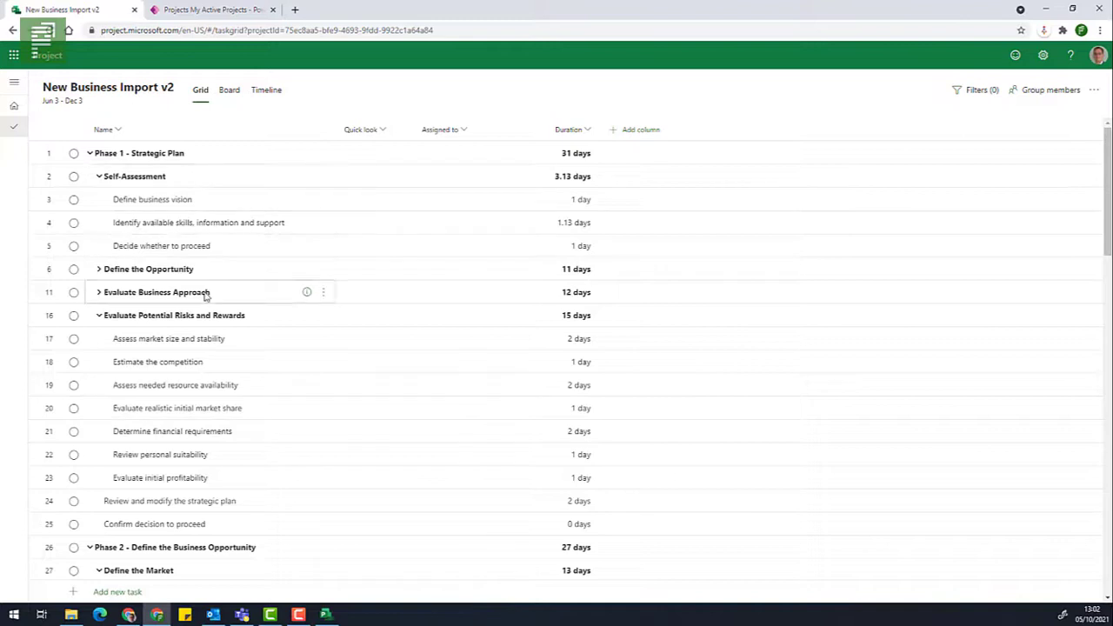
Mark three Phase 1 tasks complete, including Estimate the competition, and add a % complete column.
left_click(74, 223)
left_click(73, 362)
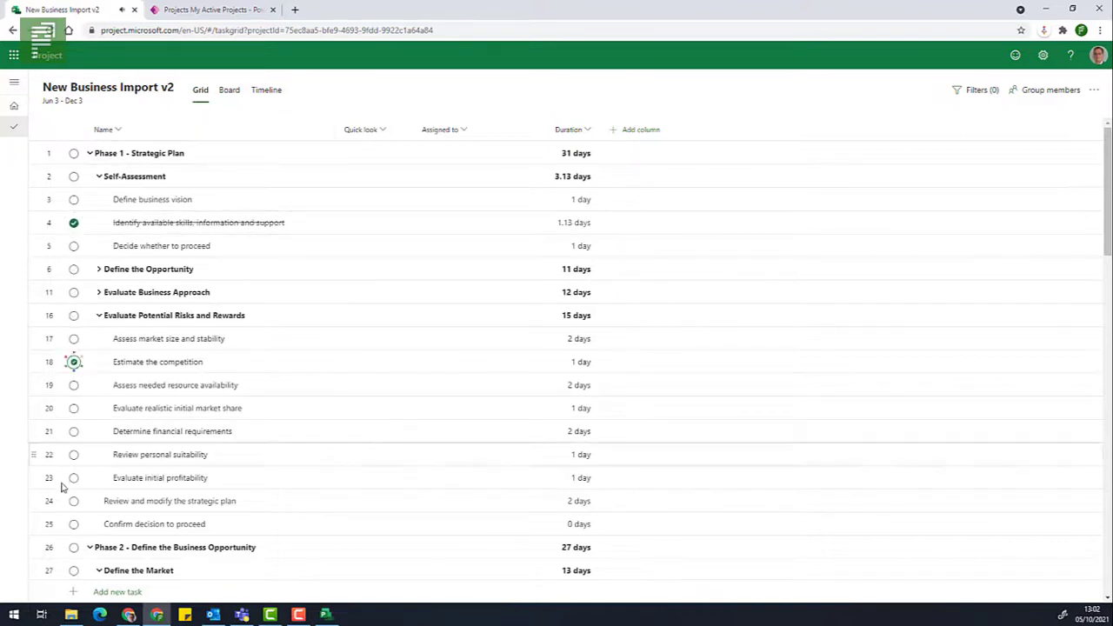
left_click(74, 502)
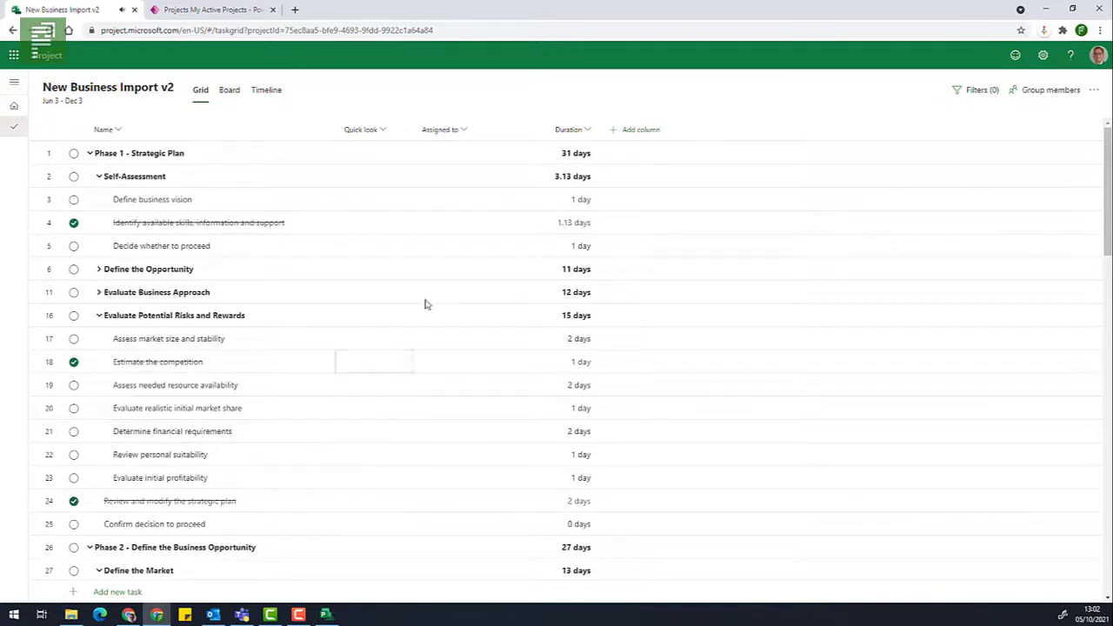
left_click(627, 132)
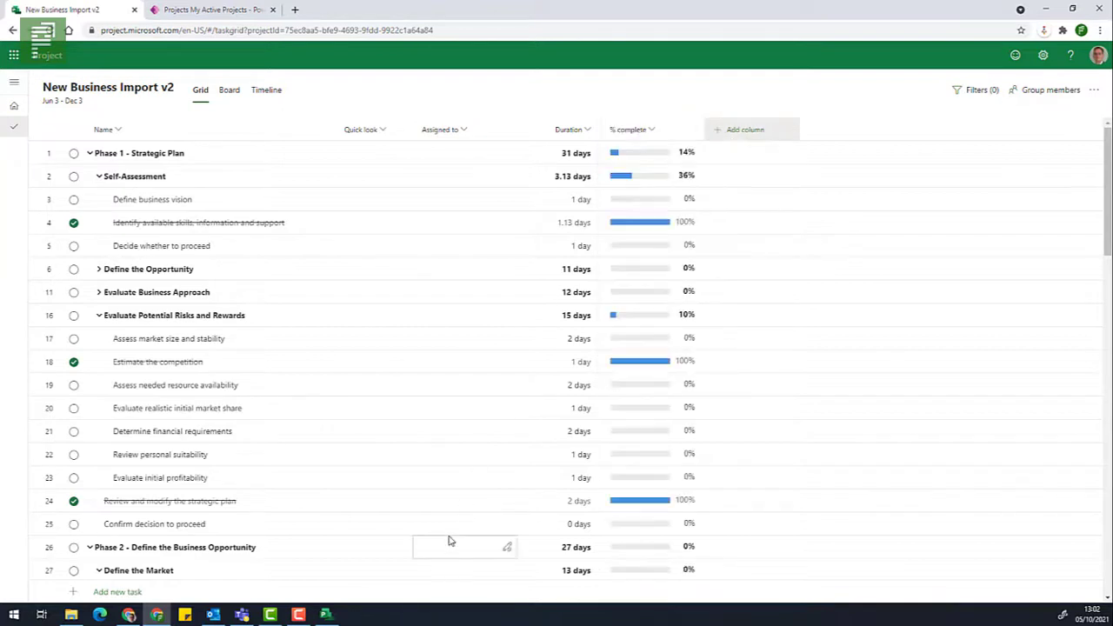
Set Evaluate initial profitability and Determine financial requirements to 50% complete.
left_click(636, 483)
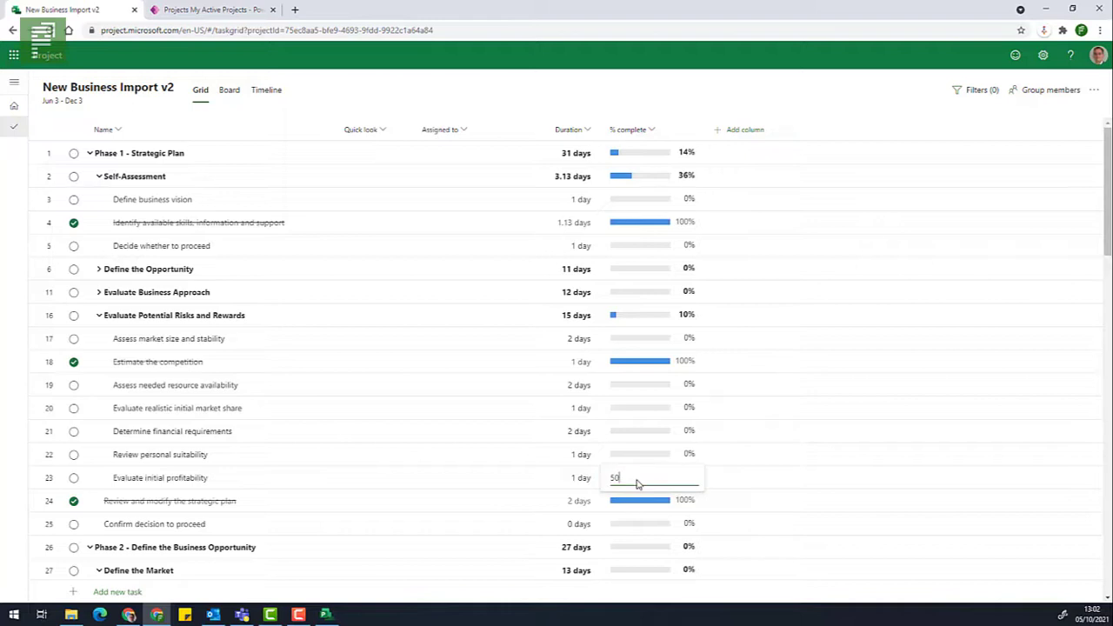
key("Return")
left_click(632, 432)
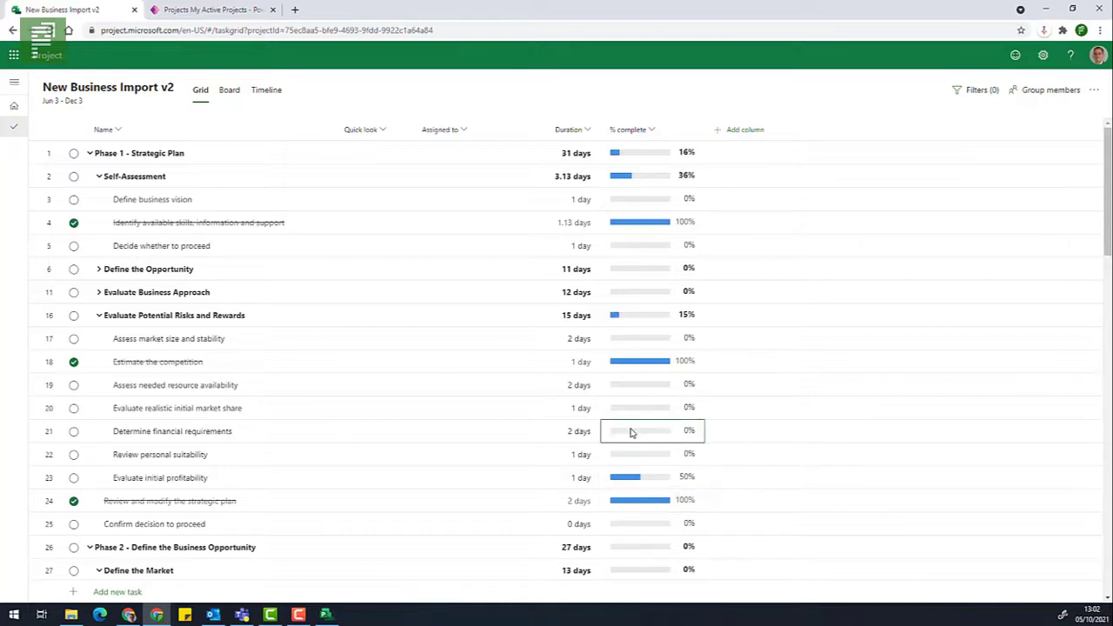
type("50")
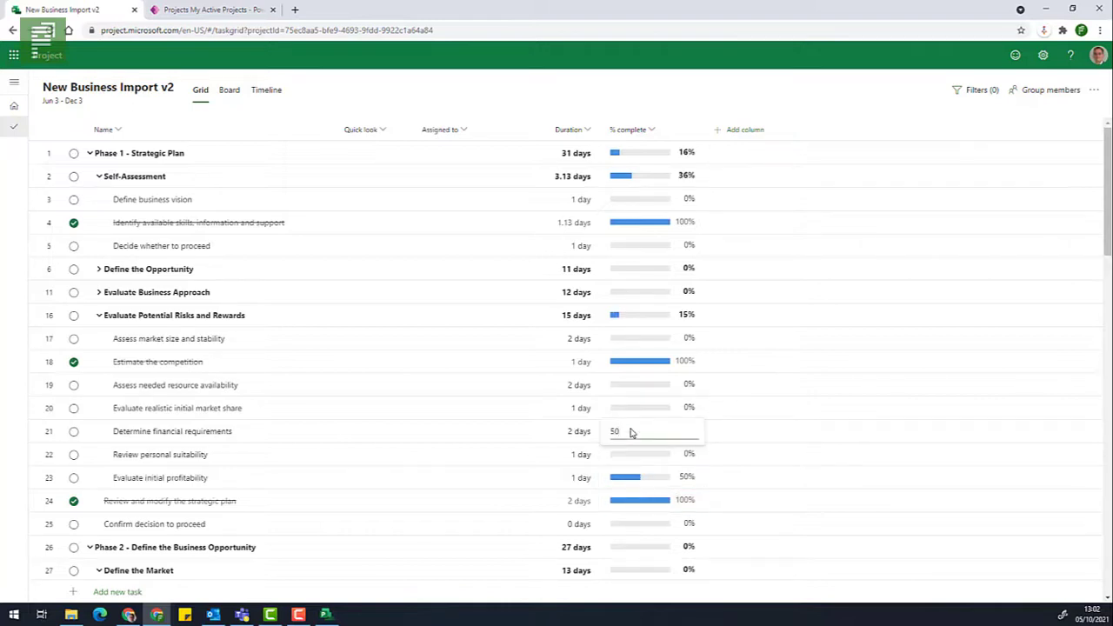
left_click(545, 407)
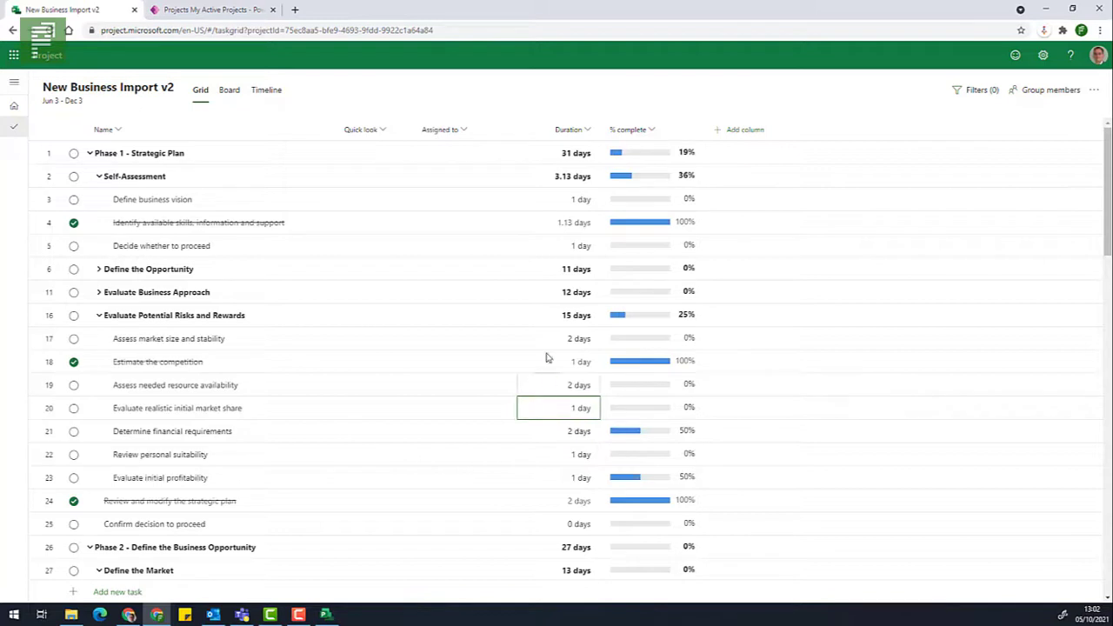
left_click(508, 201)
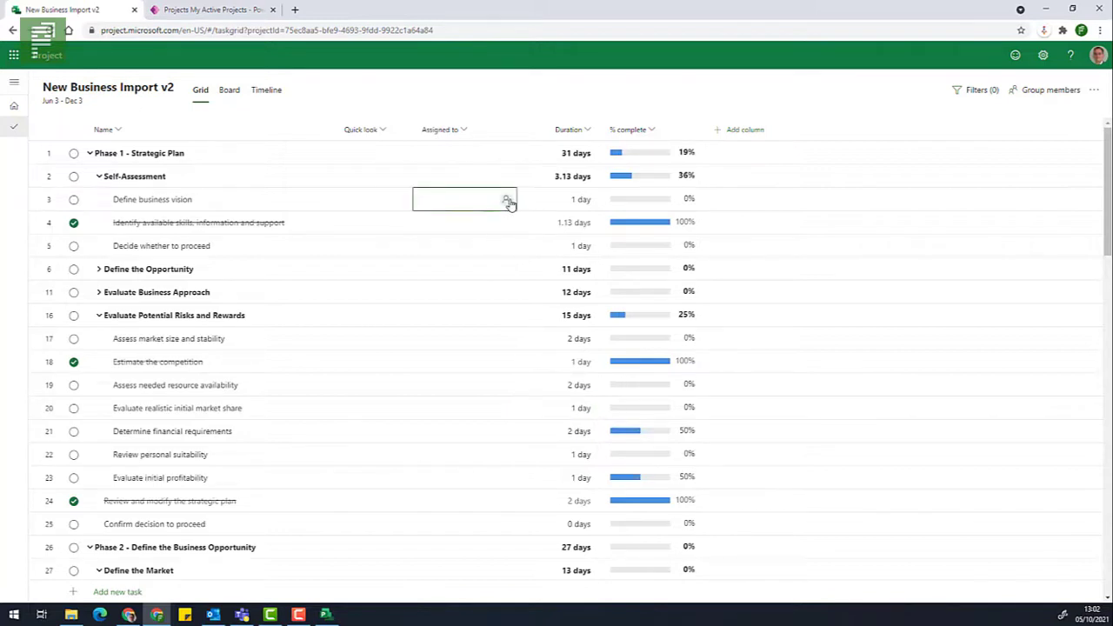
Assign team members to Define business vision and Evaluate realistic initial market share.
left_click(508, 201)
left_click(484, 272)
left_click(464, 414)
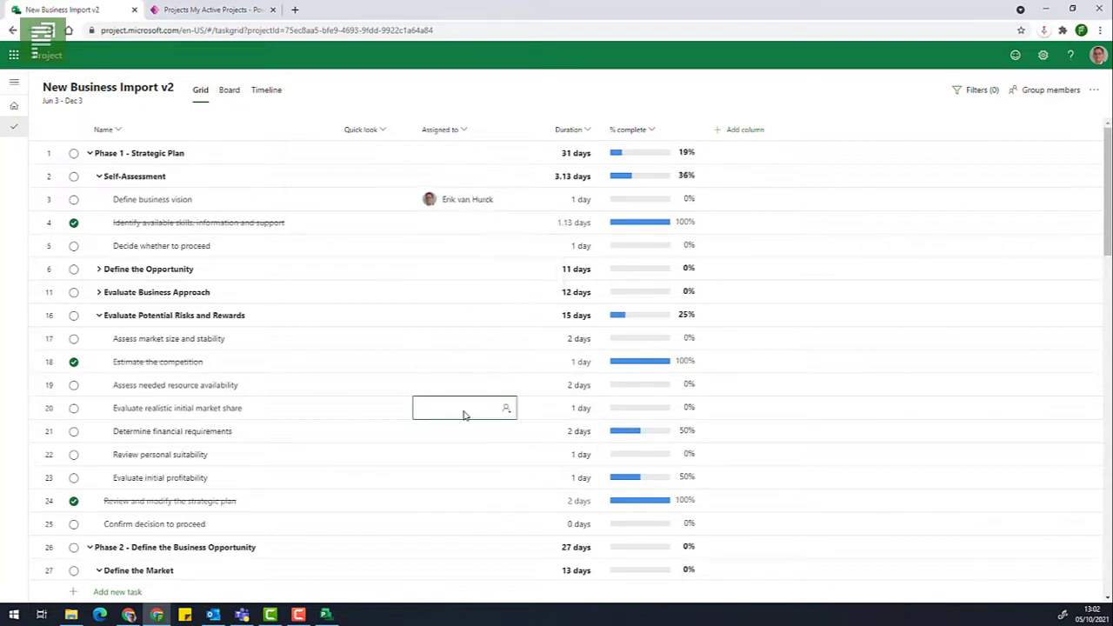
left_click(502, 409)
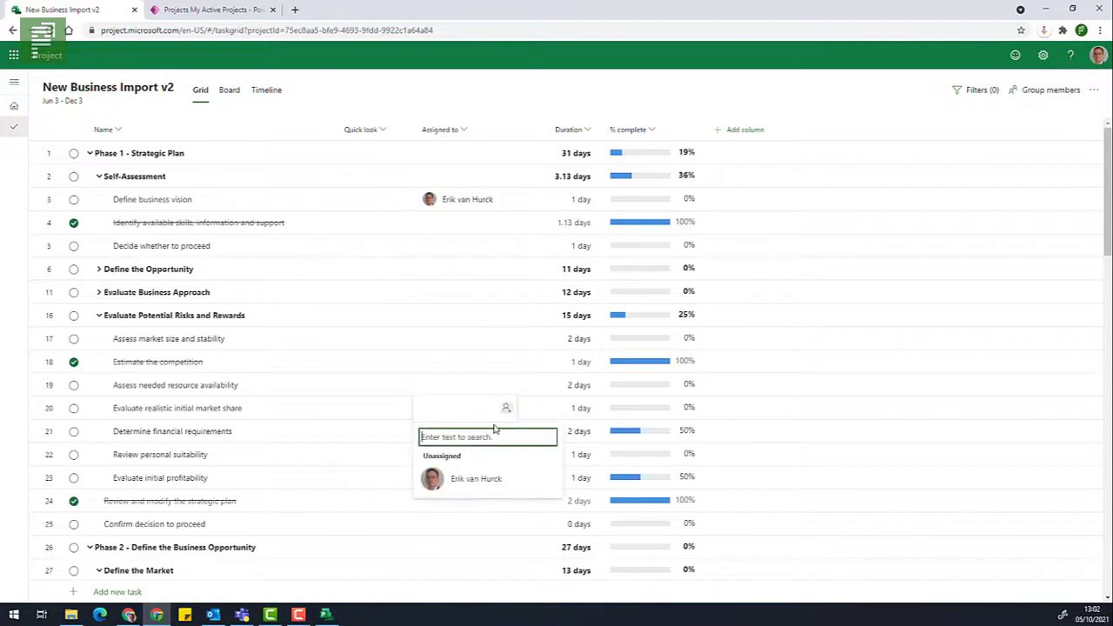
left_click(479, 486)
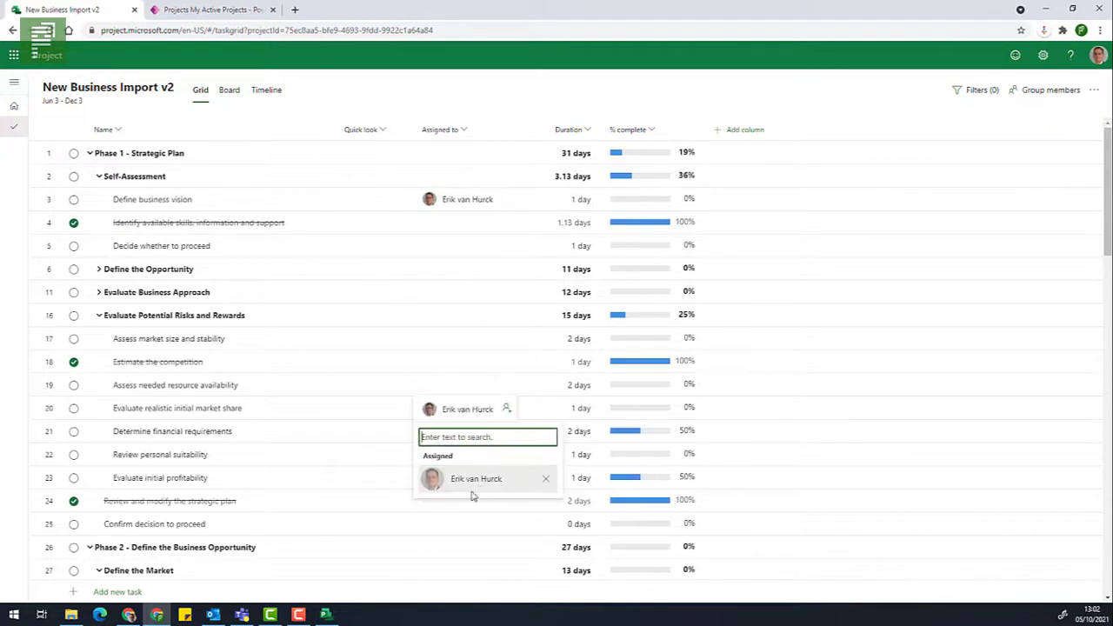
left_click(438, 368)
Assign a searched team member to Assess needed resource availability, choosing Just assign without sharing.
left_click(511, 385)
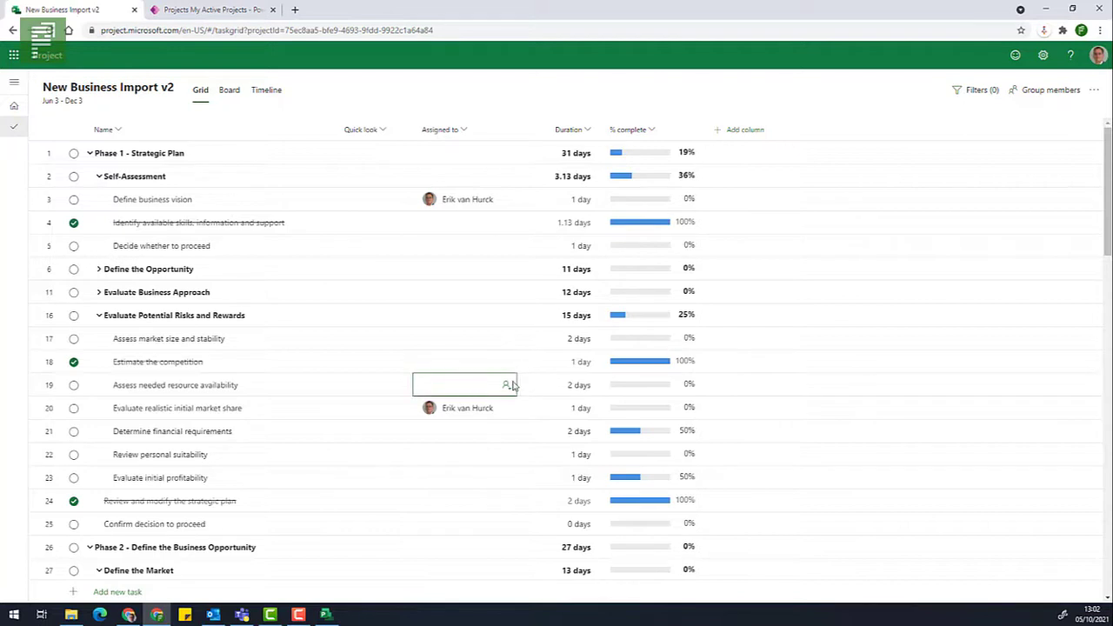
left_click(505, 389)
type("Mirjam")
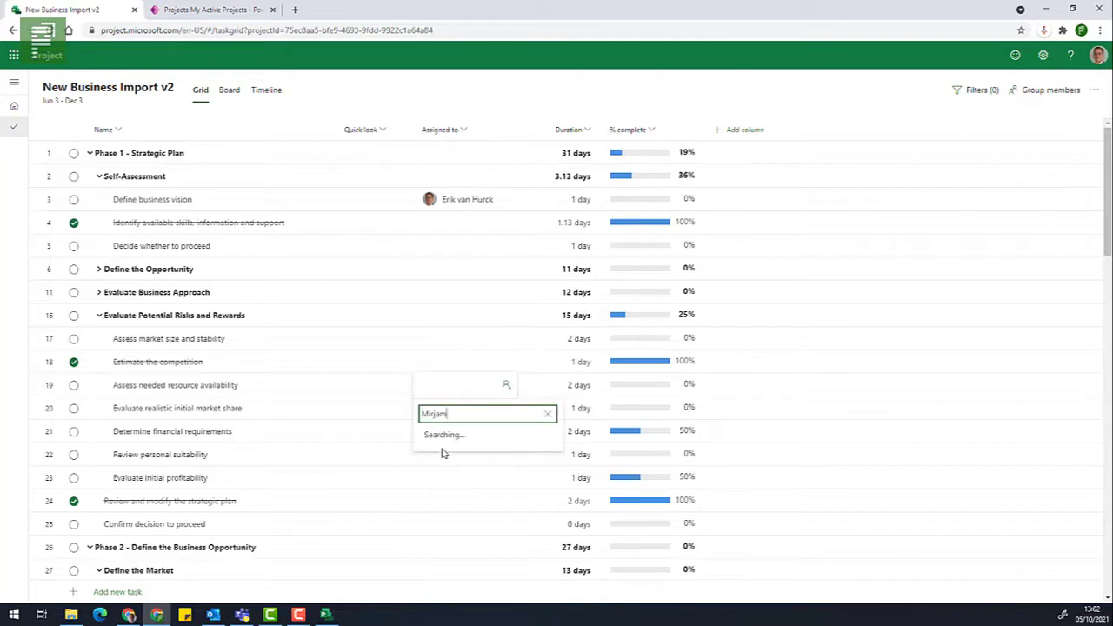
left_click(444, 461)
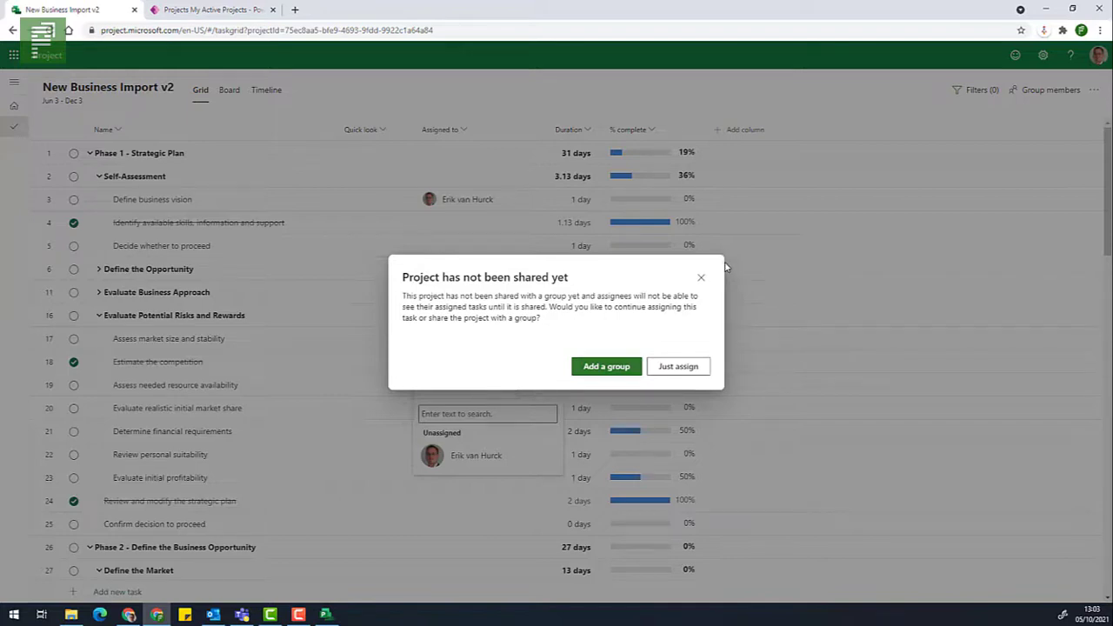
left_click(672, 369)
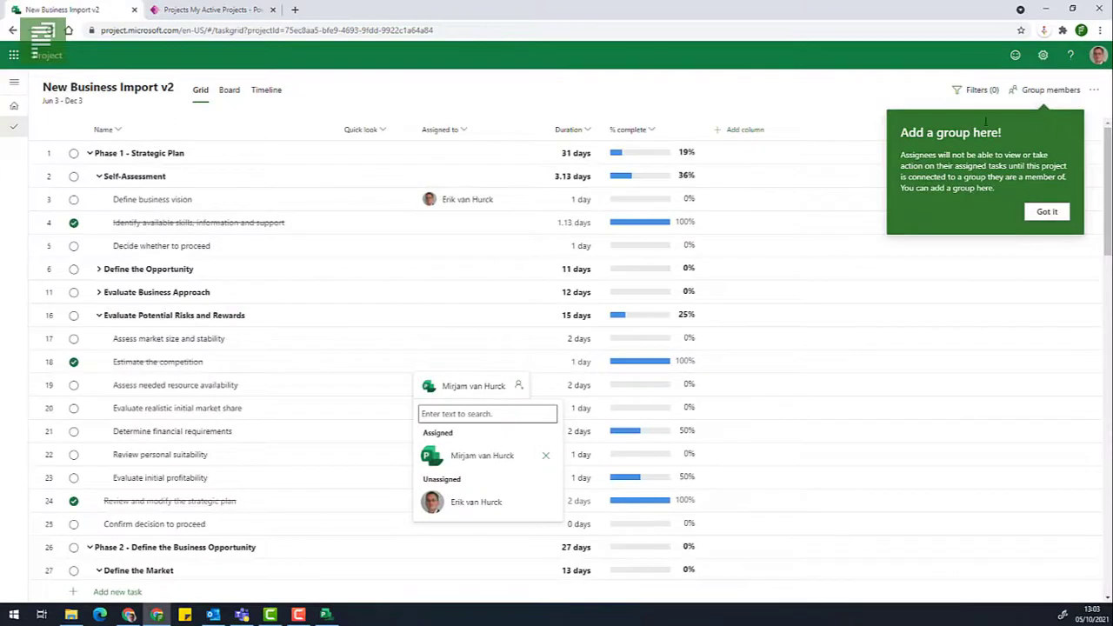
left_click(1035, 216)
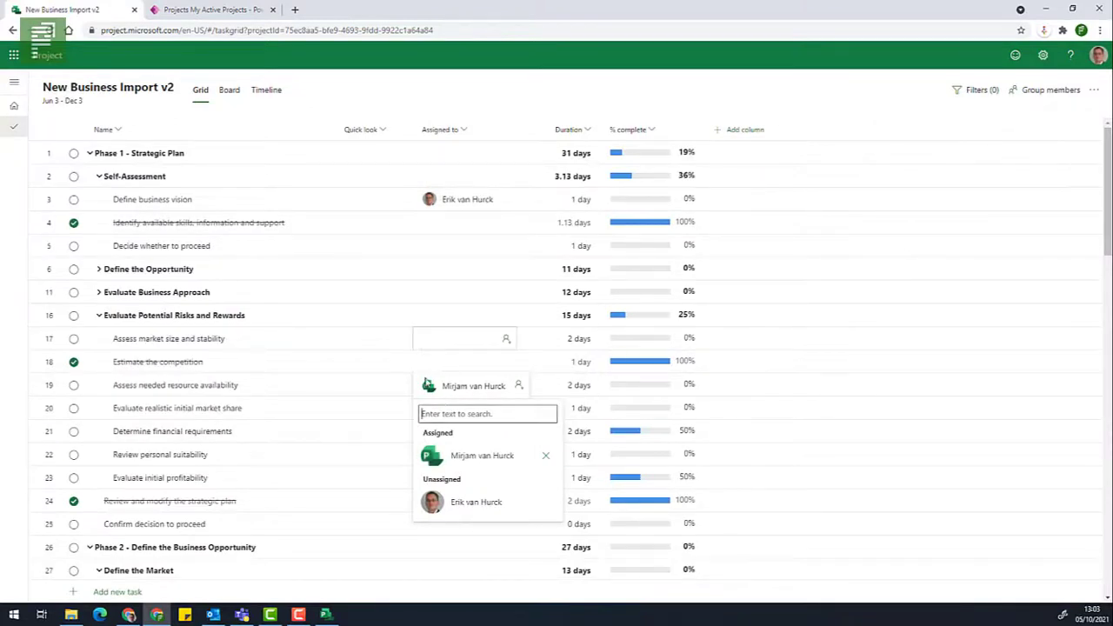
left_click(476, 502)
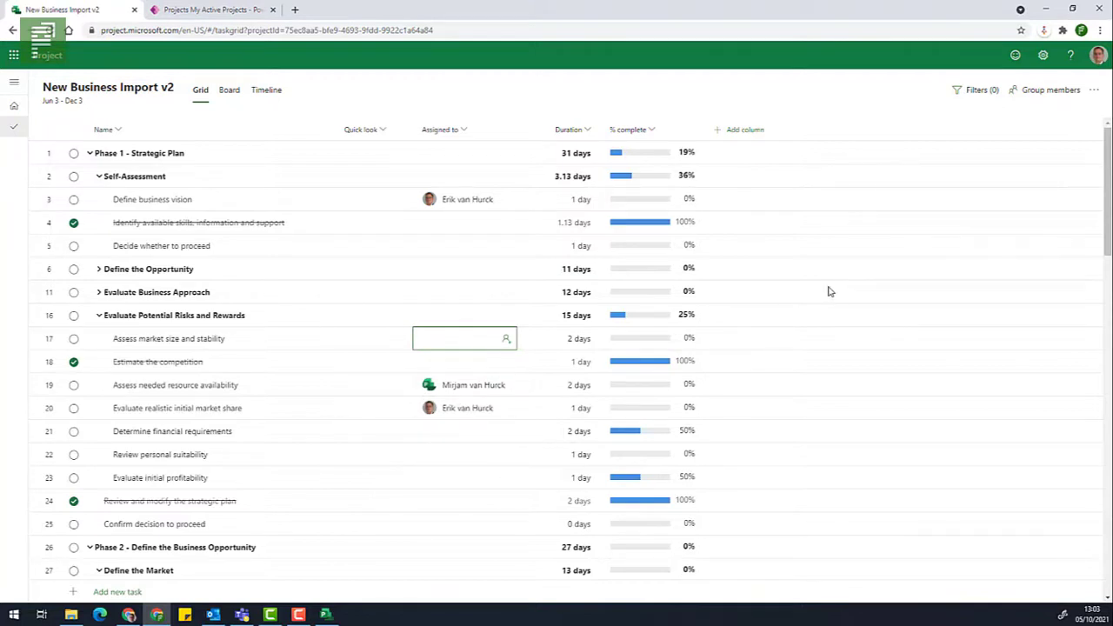
Open the task filter pane and filter by the keyword 'decide', then clear it.
left_click(981, 91)
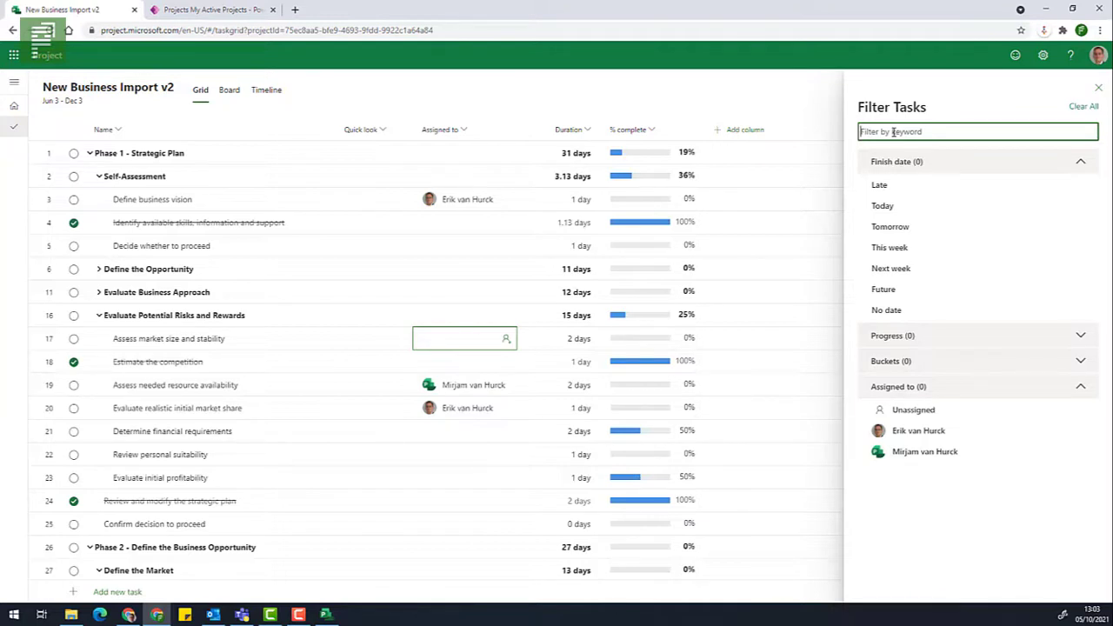
type("decide")
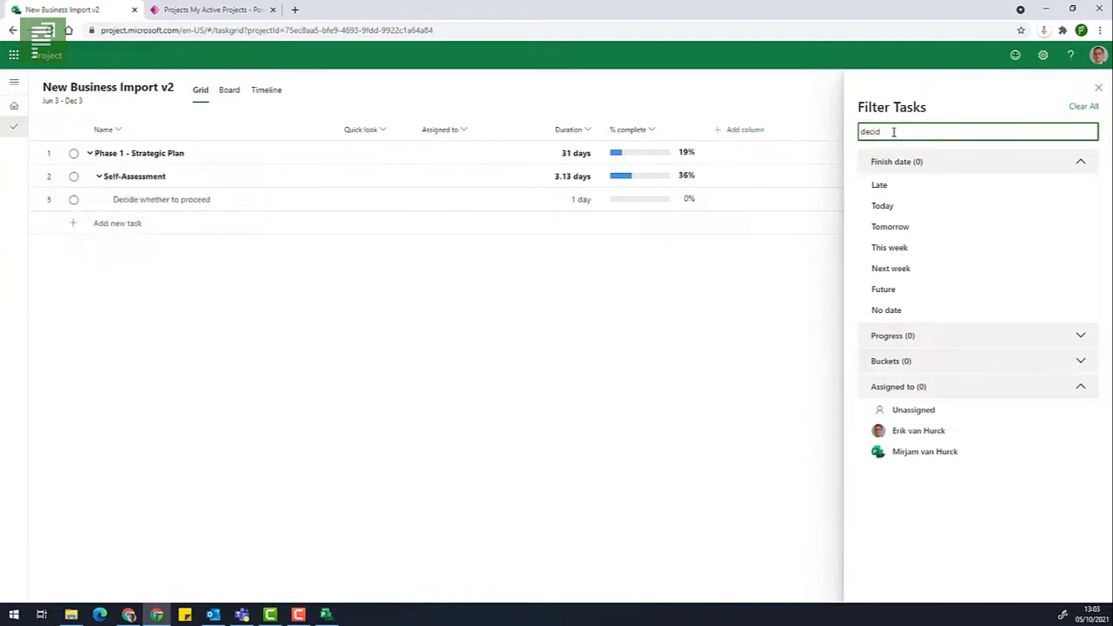
key("BackSpace")
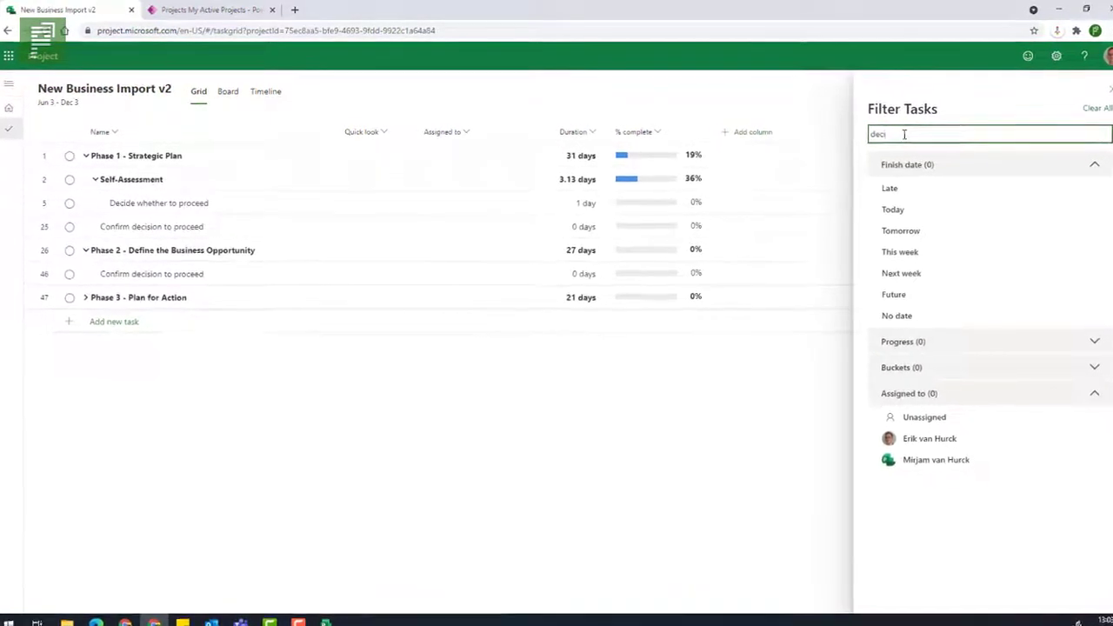
key("BackSpace")
key("BackSpace")
key("BackSpace")
key("BackSpace")
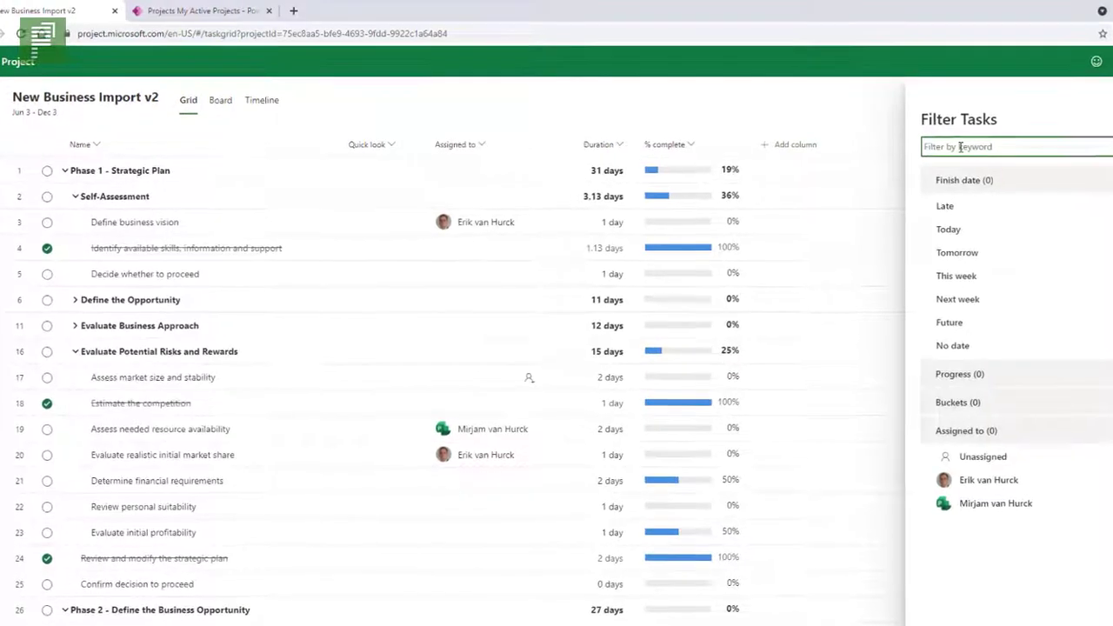
Filter by 'confir', expand Phase 3 to see matches, then clear the keyword box.
type("conf")
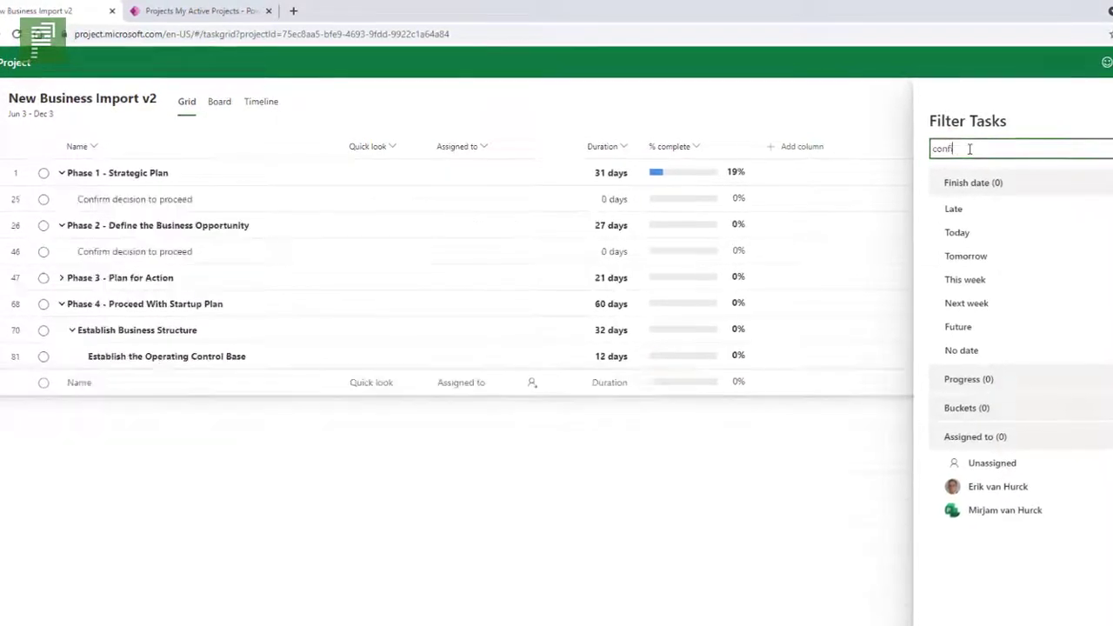
type("ir")
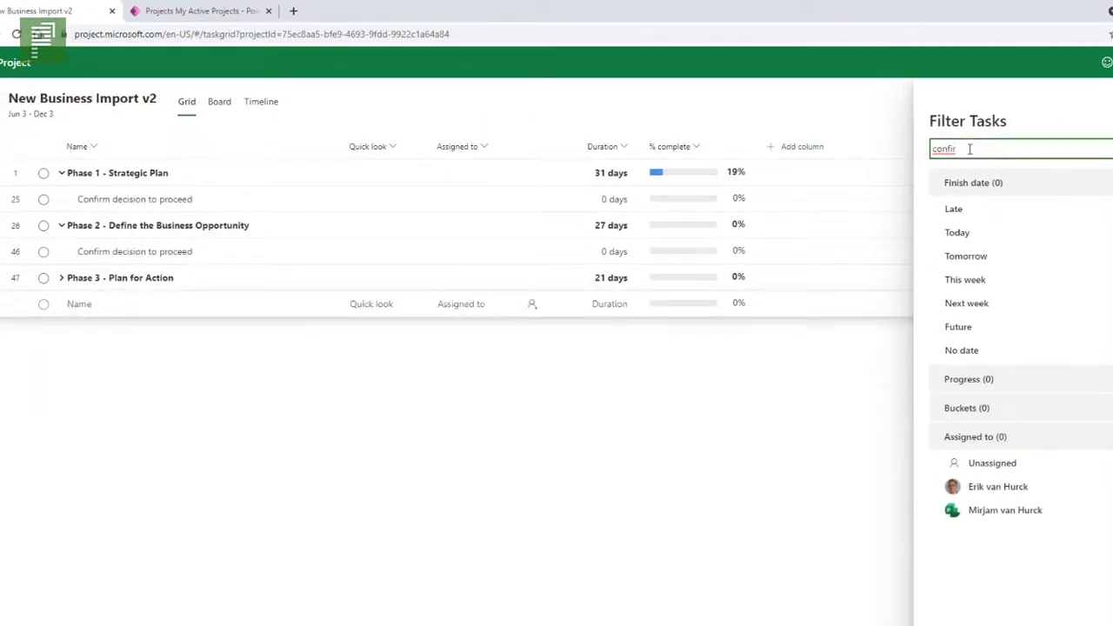
left_click(61, 284)
left_click(61, 278)
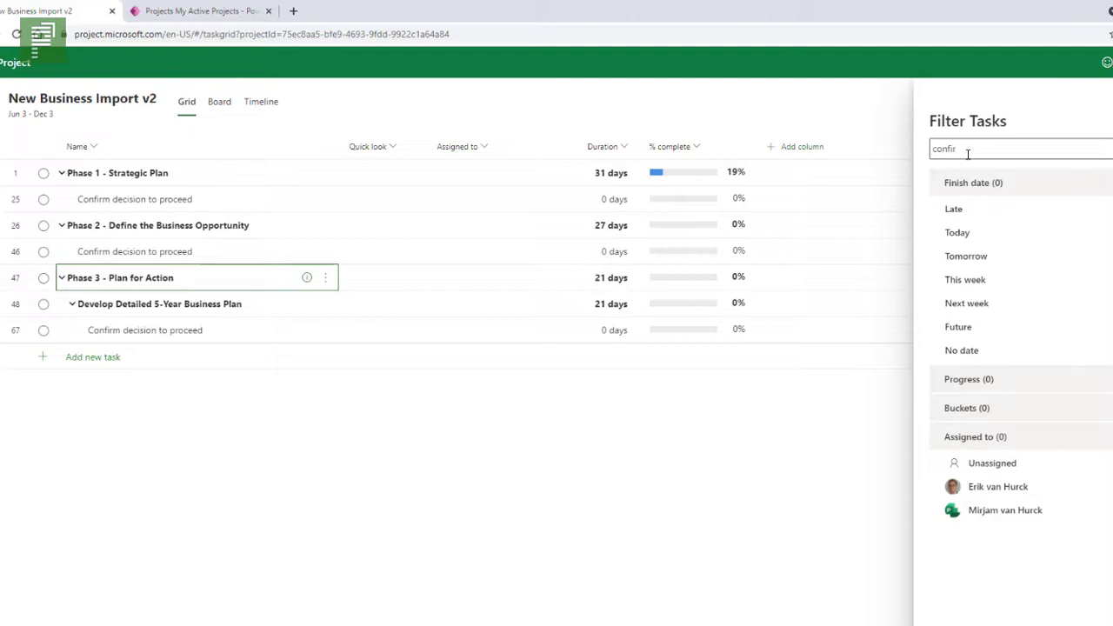
left_click_drag(967, 153, 935, 149)
key("BackSpace")
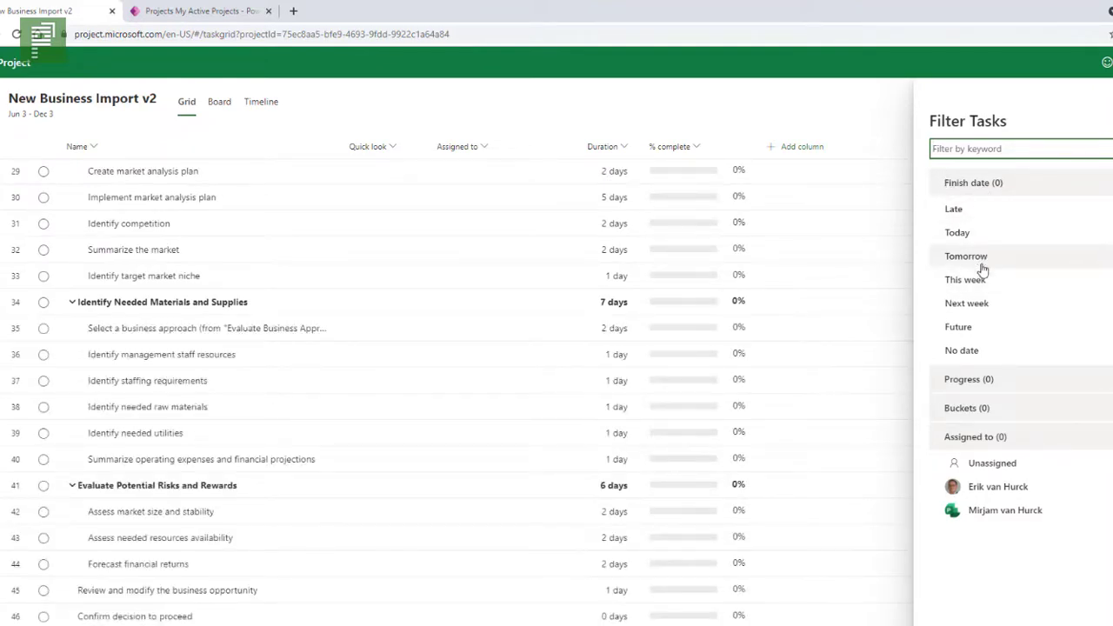
Toggle the Late finish-date filter off again and add Start and Finish date columns.
left_click(963, 212)
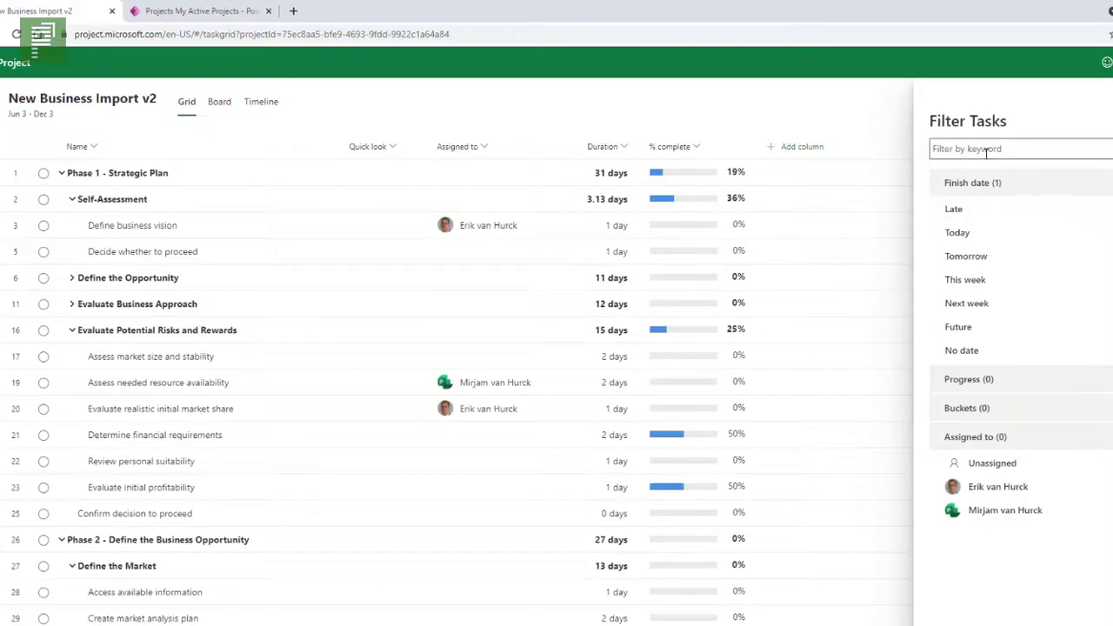
left_click(999, 212)
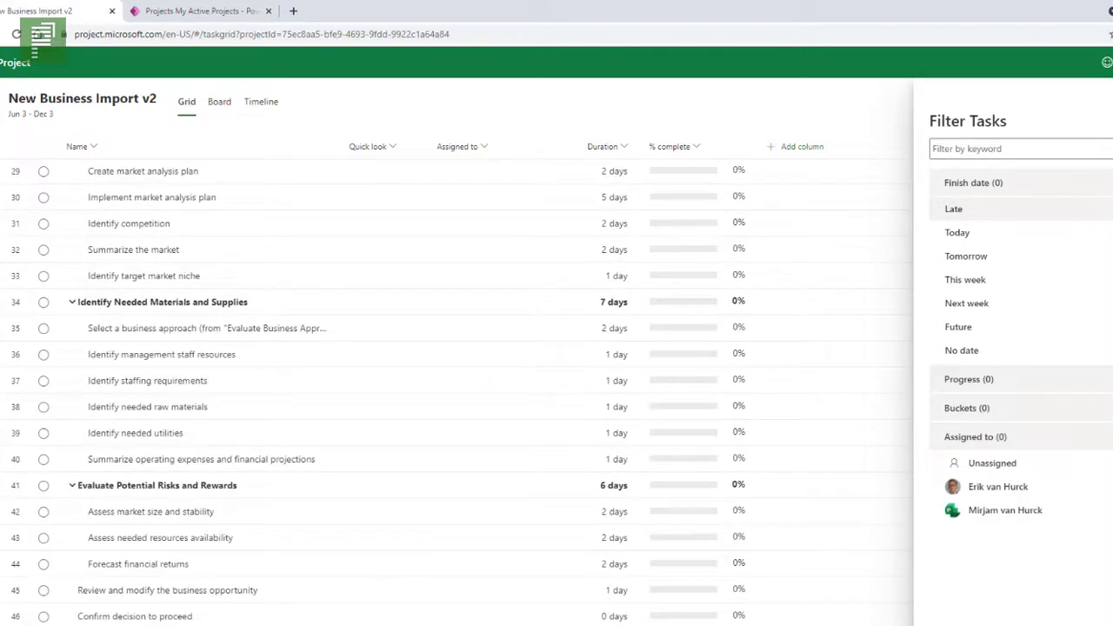
left_click(797, 158)
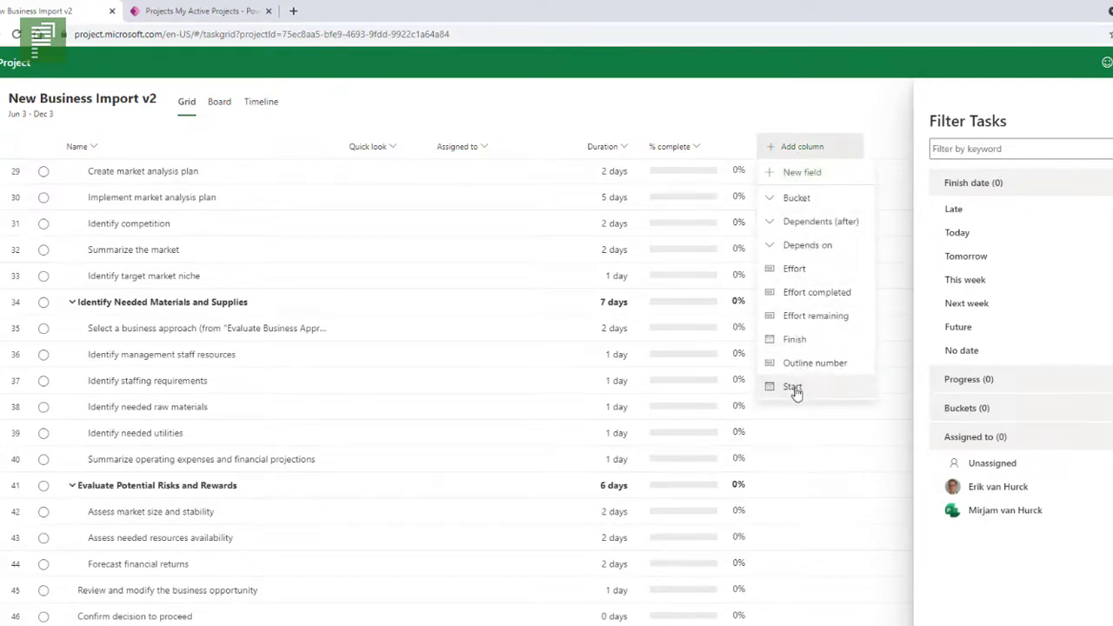
left_click(870, 153)
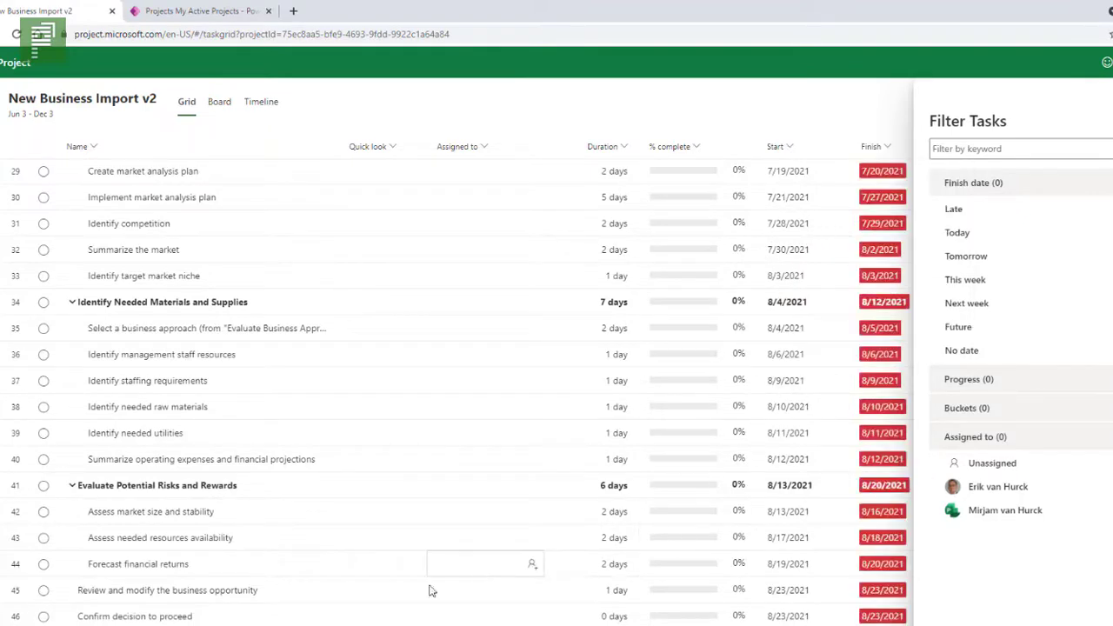
scroll(547, 229, "up", 10)
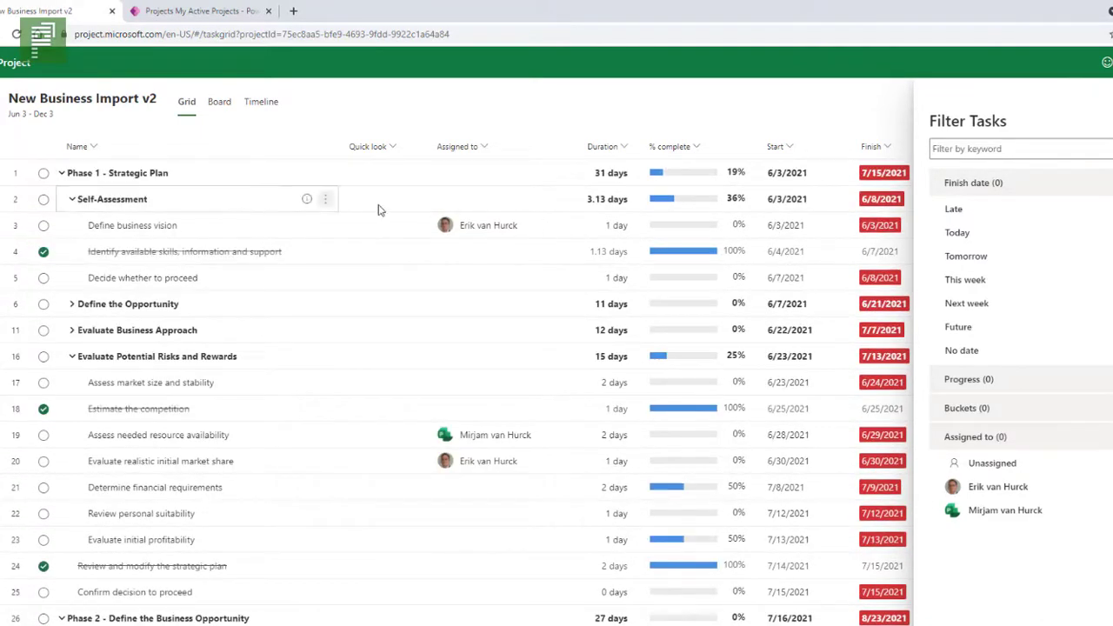
Change Define business vision's start date to 7/5/2021 using the July 2021 date picker.
left_click(826, 236)
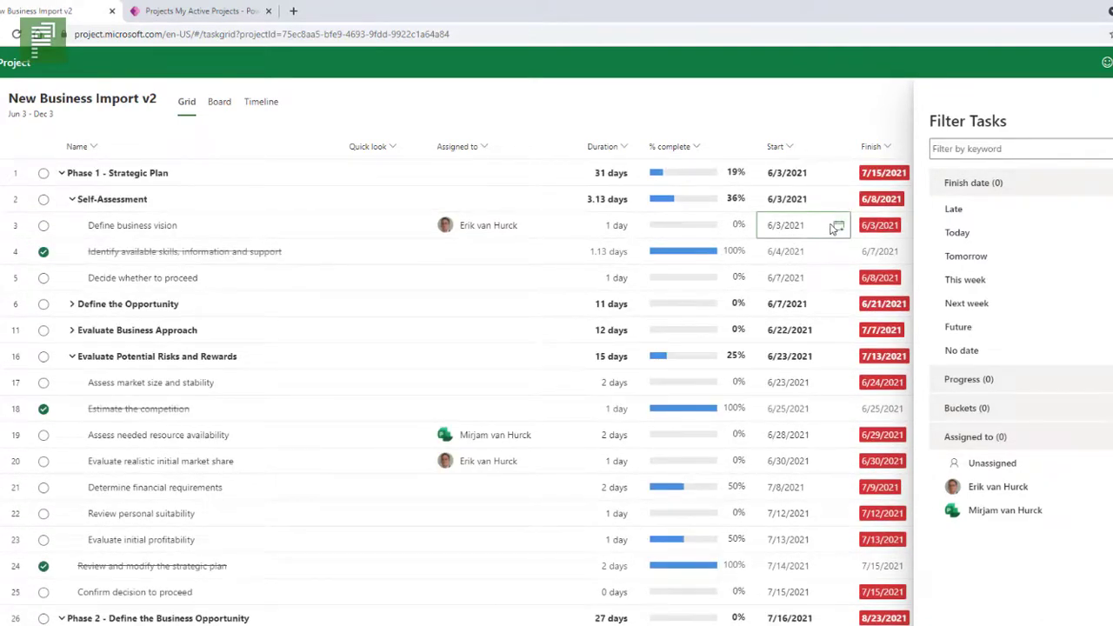
left_click(837, 226)
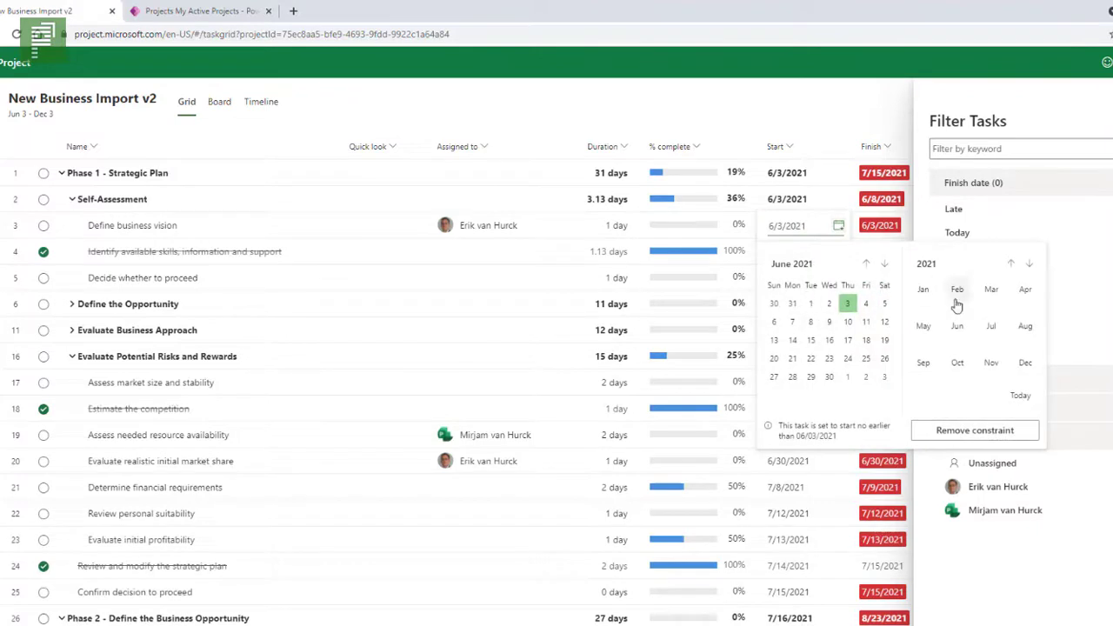
left_click(985, 339)
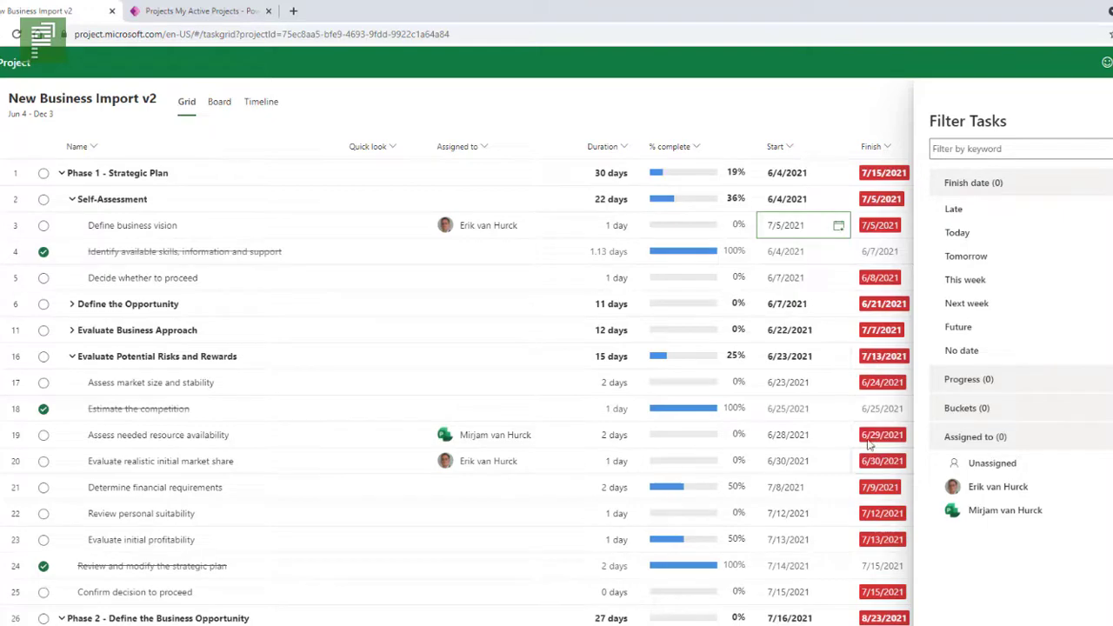
scroll(870, 487, "down", 8)
scroll(859, 504, "down", 10)
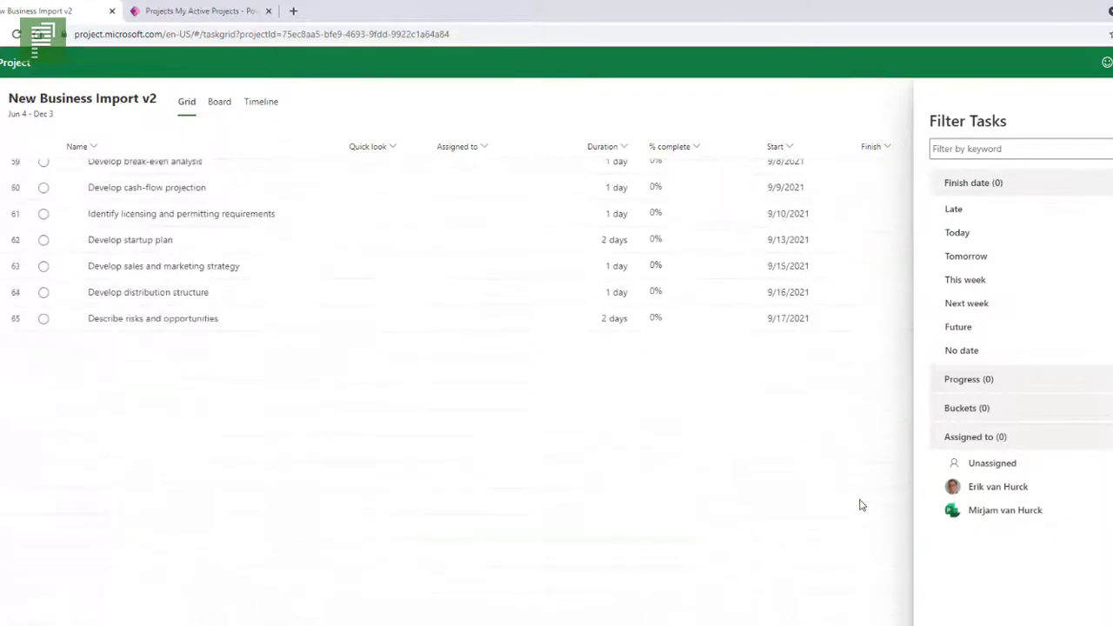
scroll(859, 504, "up", 5)
scroll(859, 504, "up", 10)
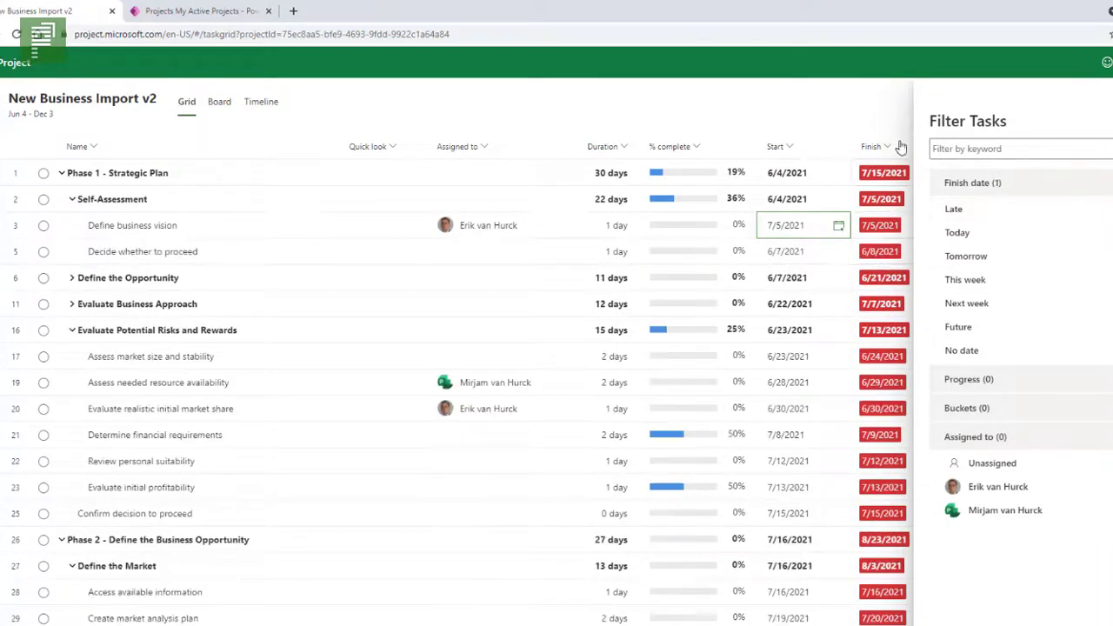
Swap the Late finish-date filter for This week and close the filter panel.
scroll(891, 348, "down", 14)
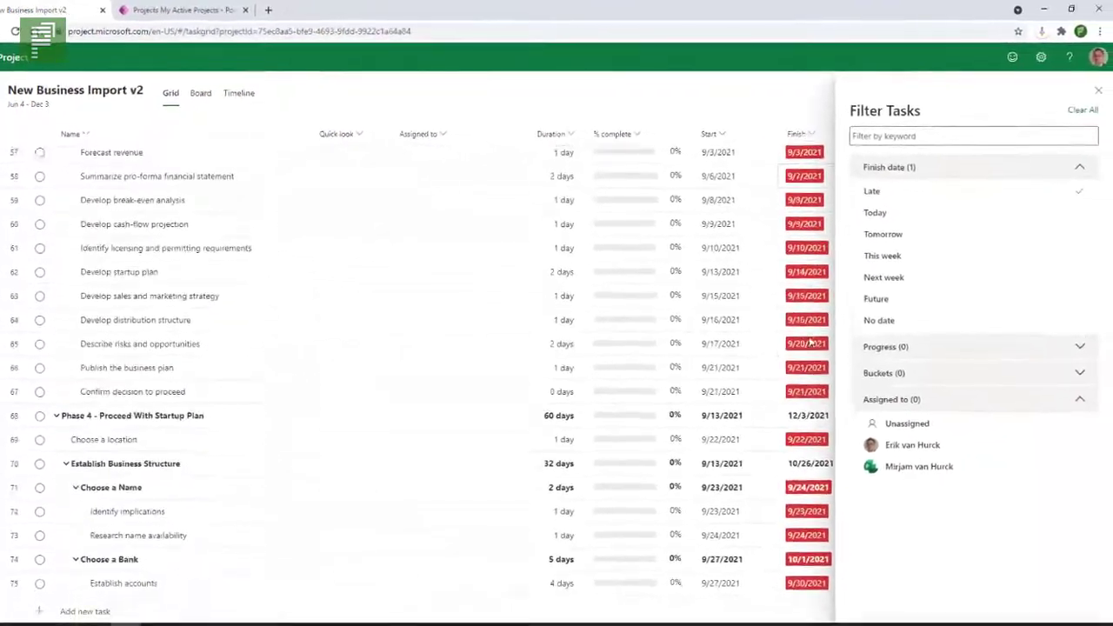
scroll(810, 344, "down", 1)
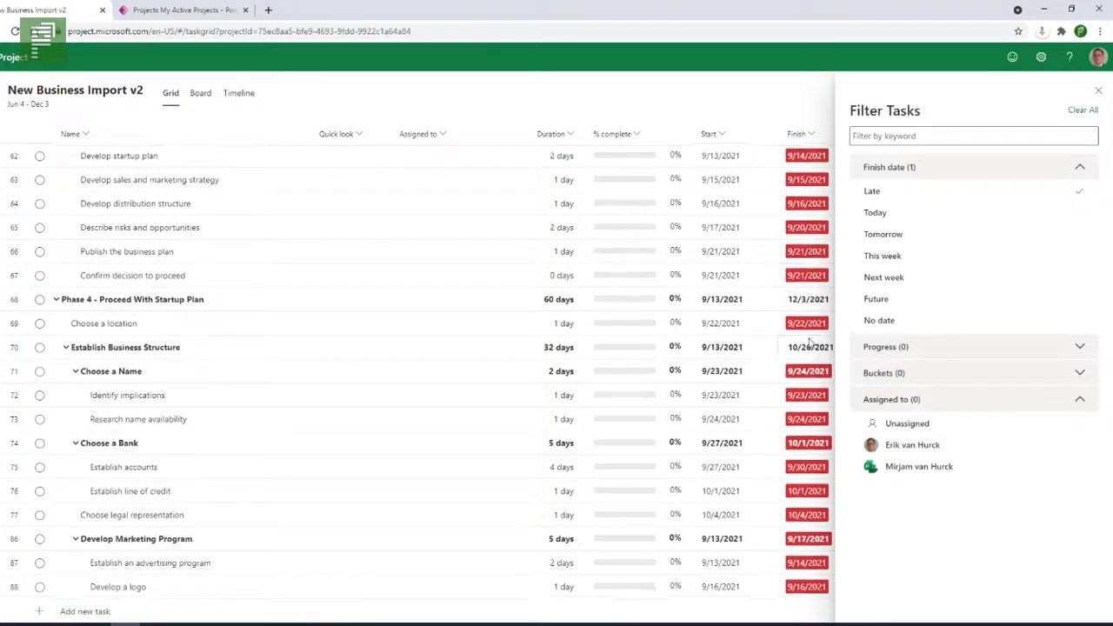
scroll(810, 344, "up", 15)
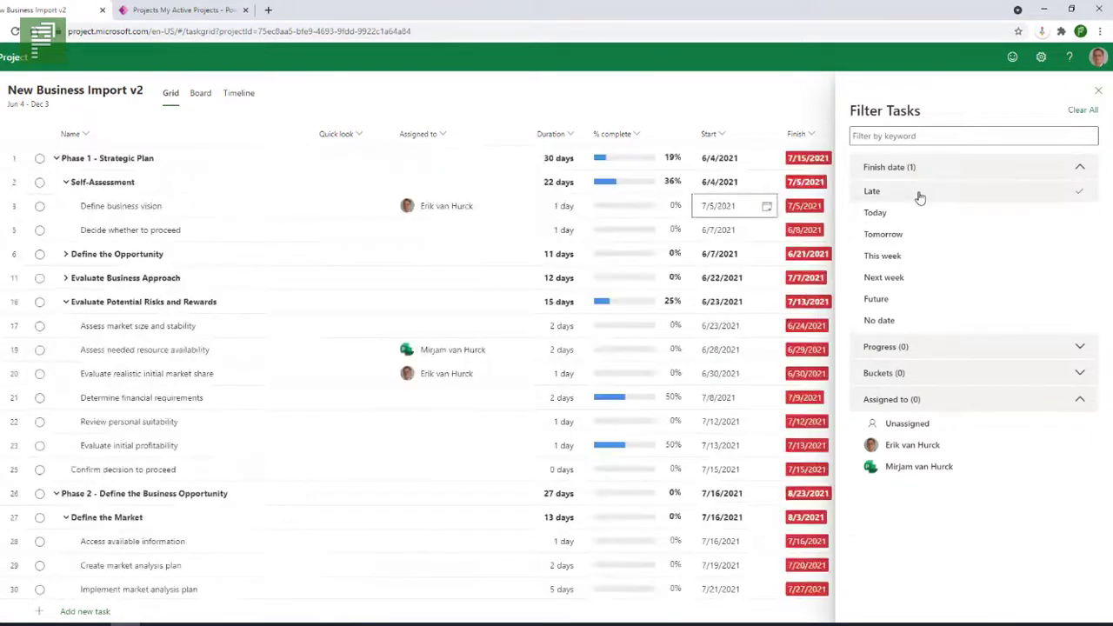
left_click(920, 195)
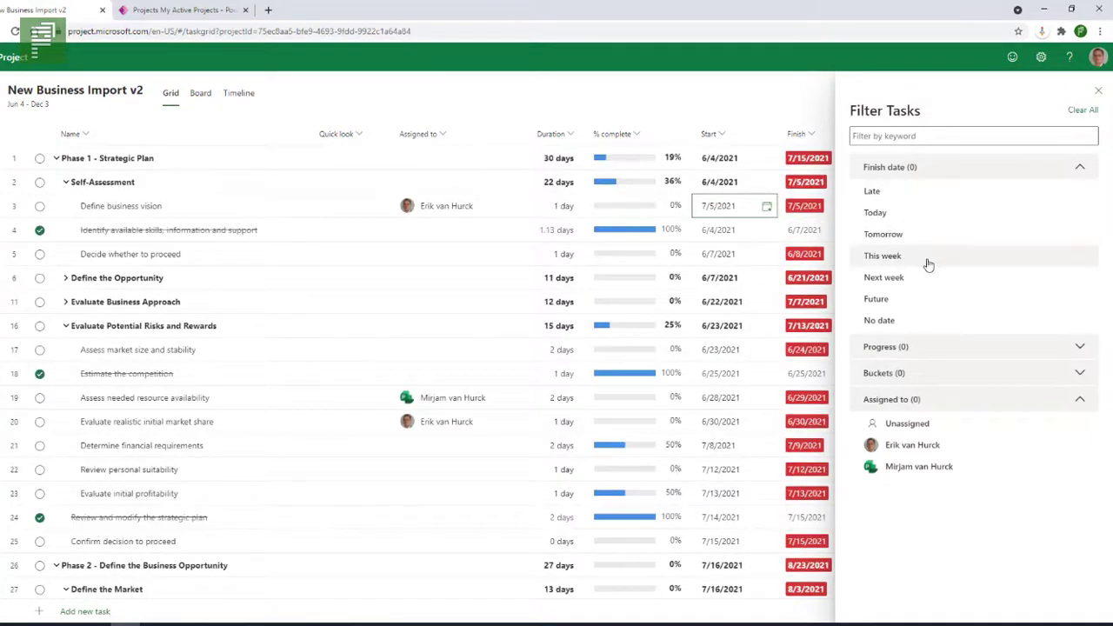
left_click(897, 259)
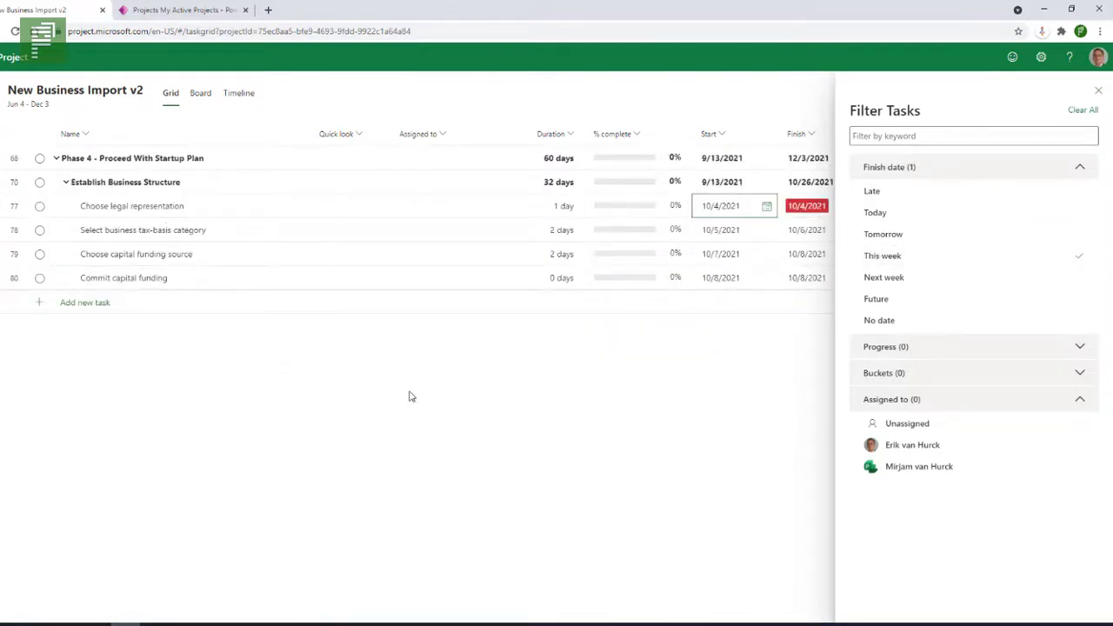
left_click(1097, 91)
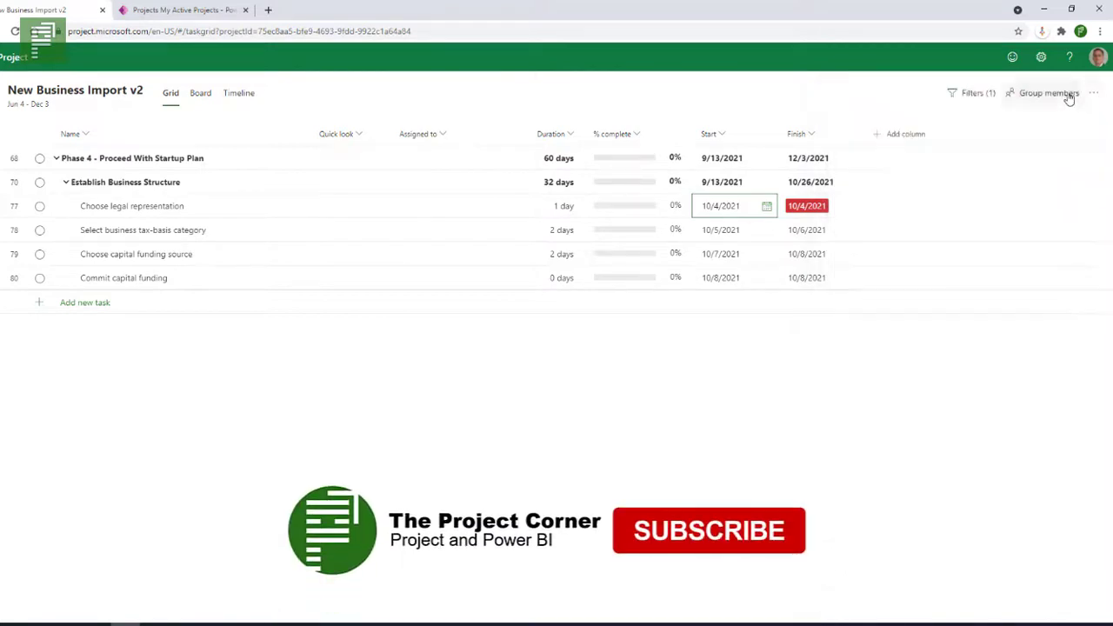
Export the project to Excel and open the downloaded New Business Import v2.xlsx.
left_click(1093, 92)
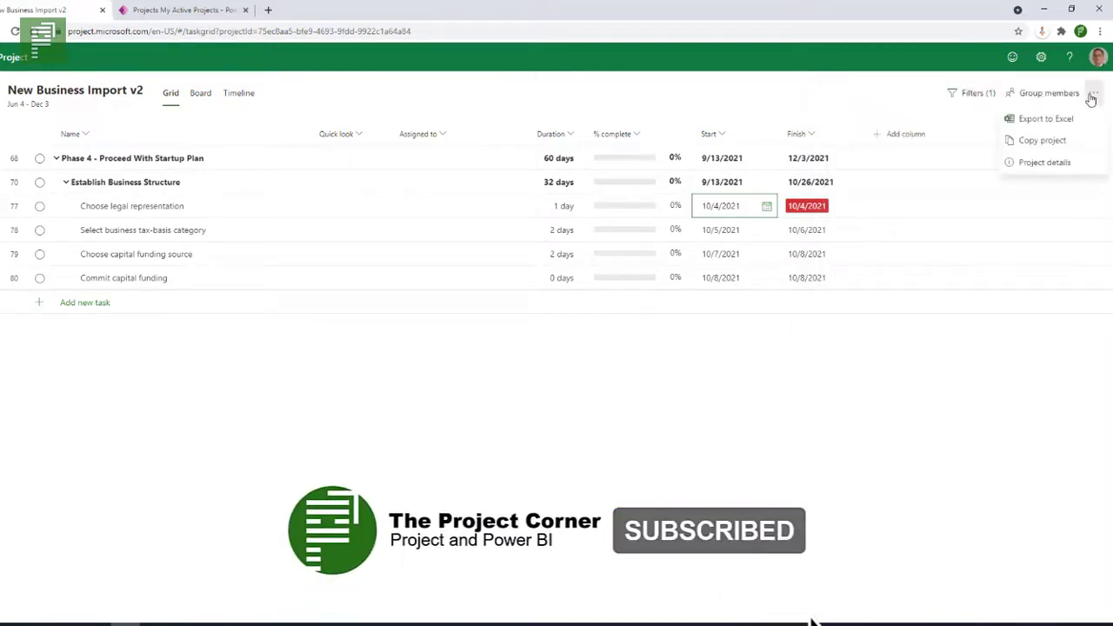
left_click(1046, 119)
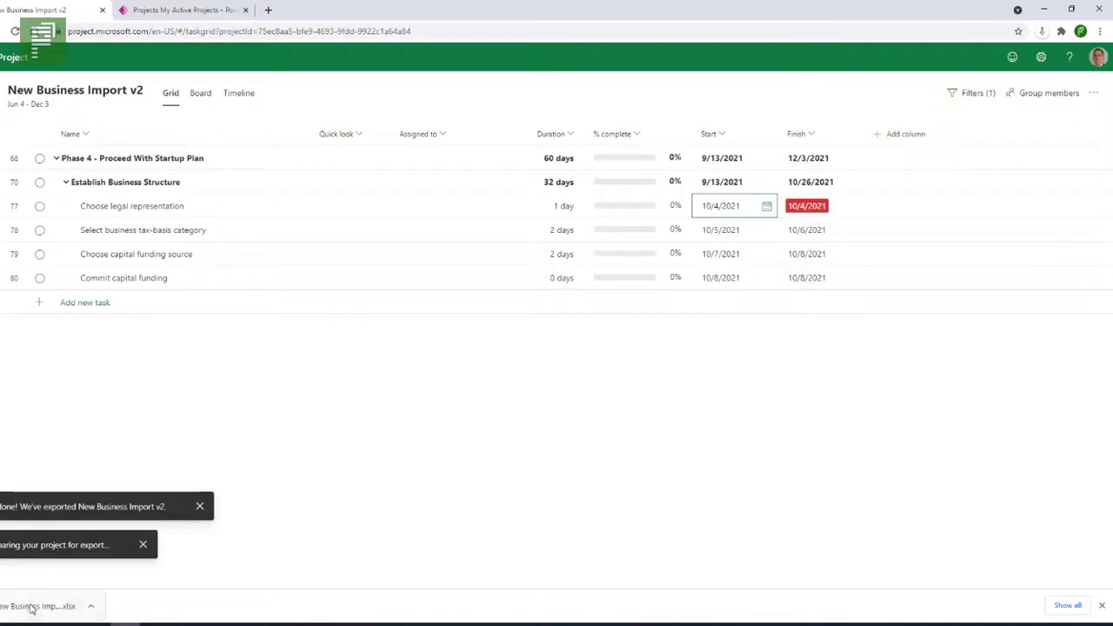
left_click(30, 607)
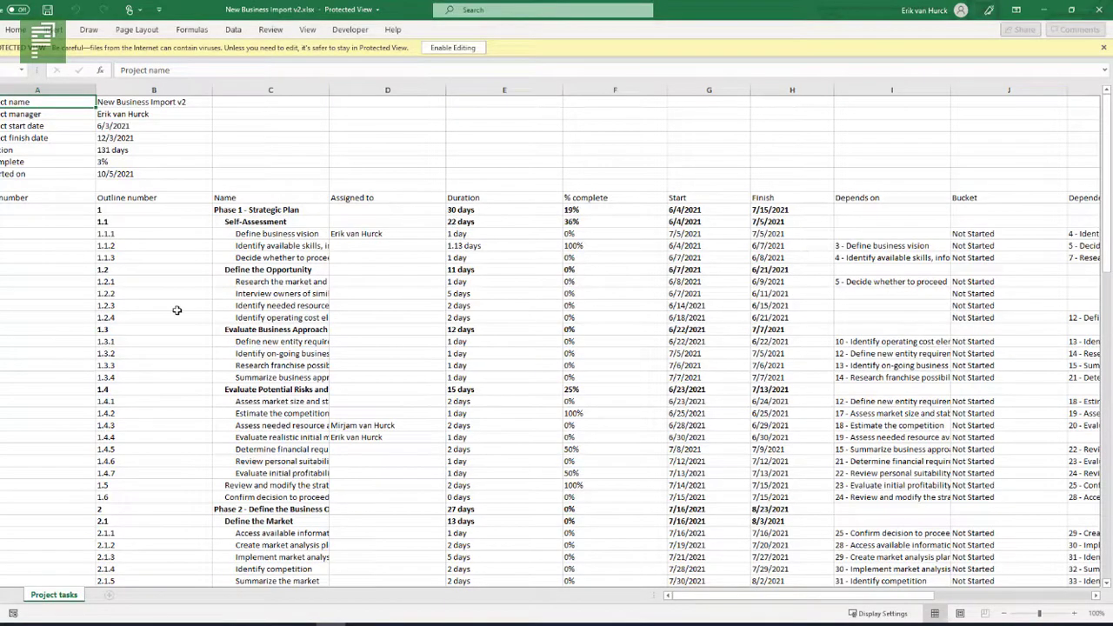
Scroll through the exported Project tasks sheet, then close the Excel workbook.
scroll(181, 296, "down", 11)
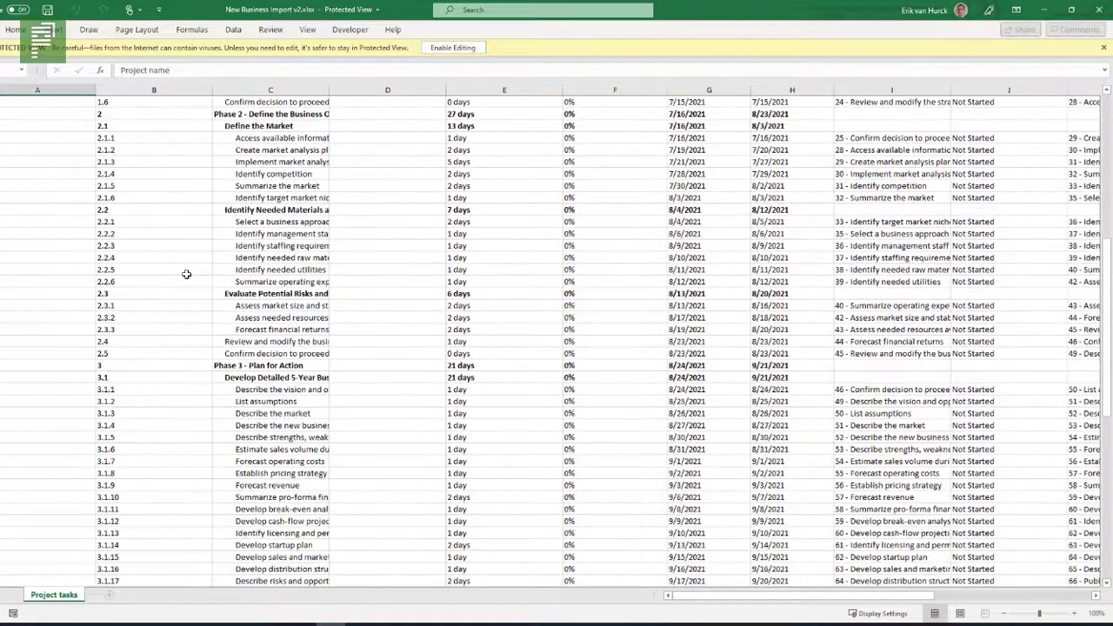
scroll(186, 274, "down", 13)
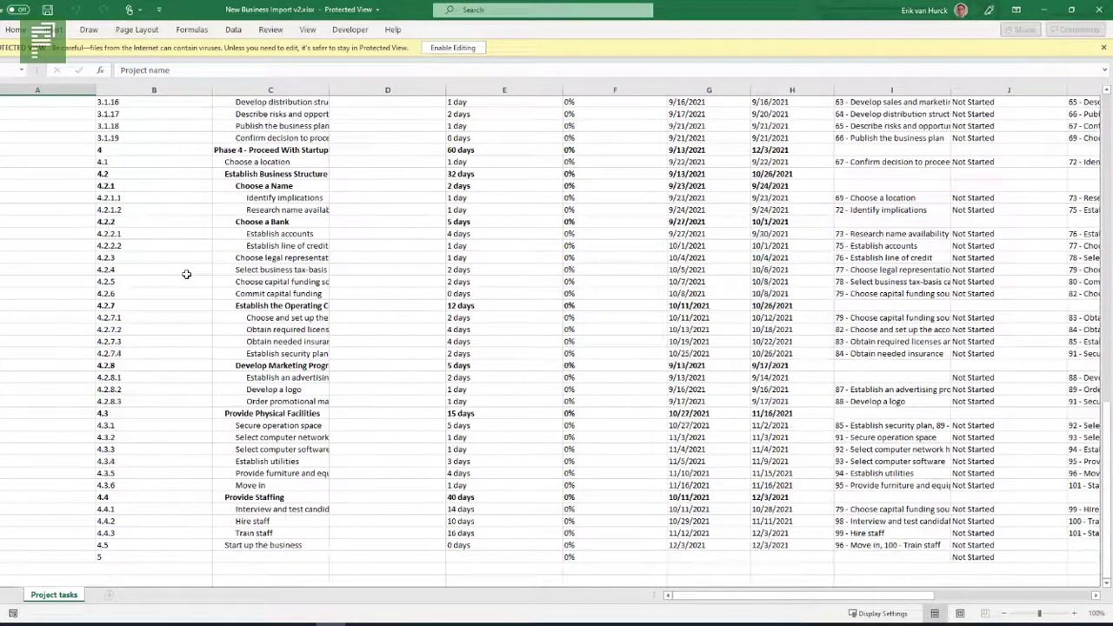
left_click(1106, 13)
Back in the grid, clear This week and Next week filters and filter to one team member.
left_click(1106, 12)
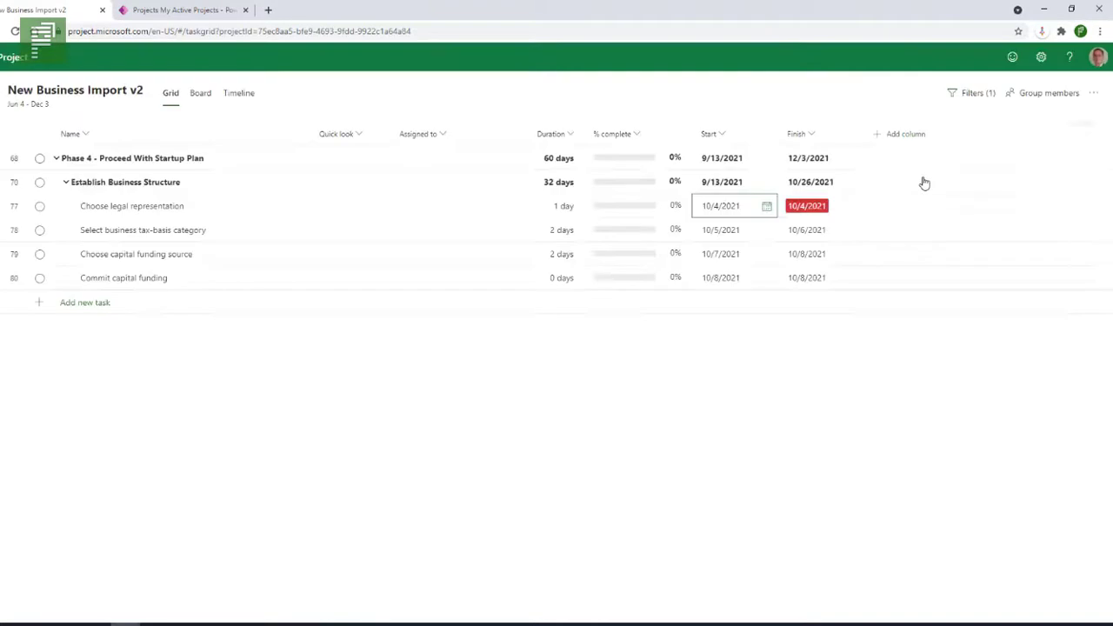
left_click(978, 95)
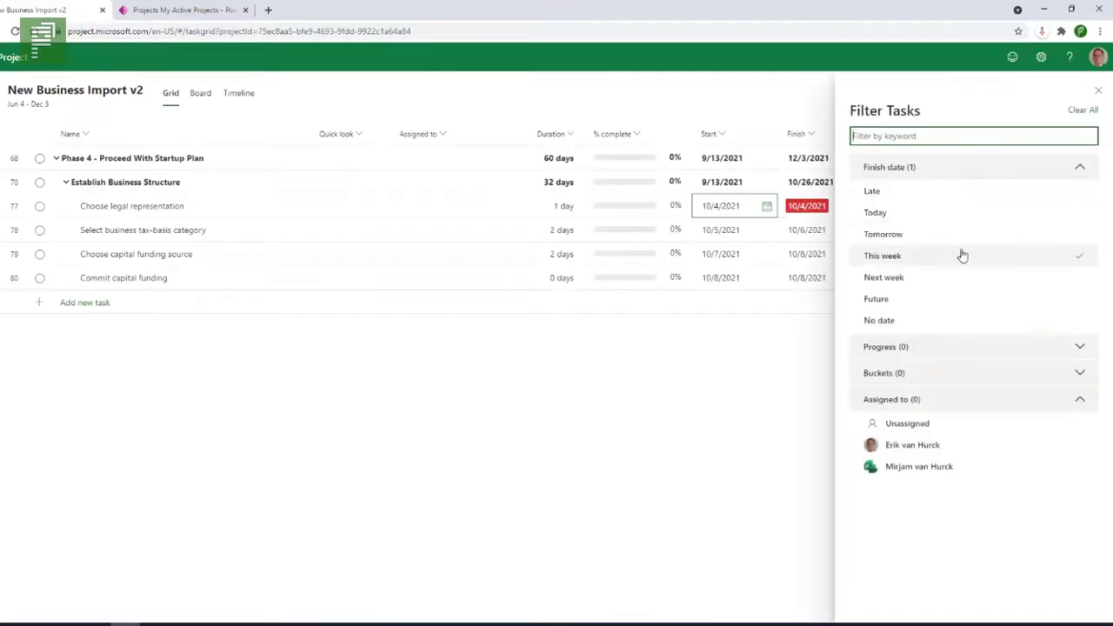
left_click(1079, 261)
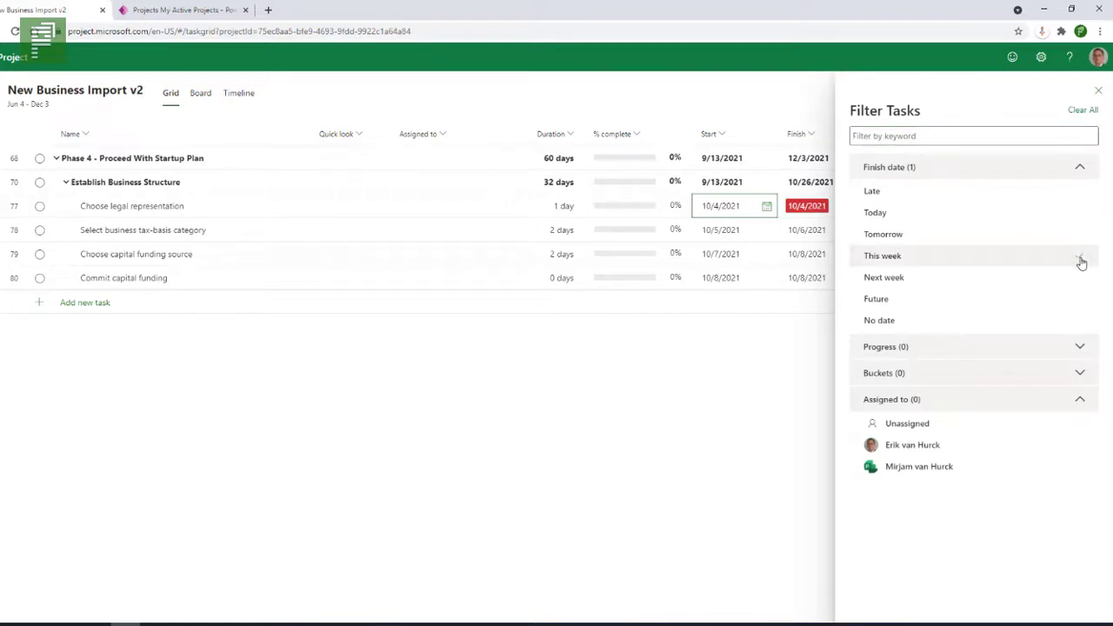
left_click(942, 278)
left_click(941, 284)
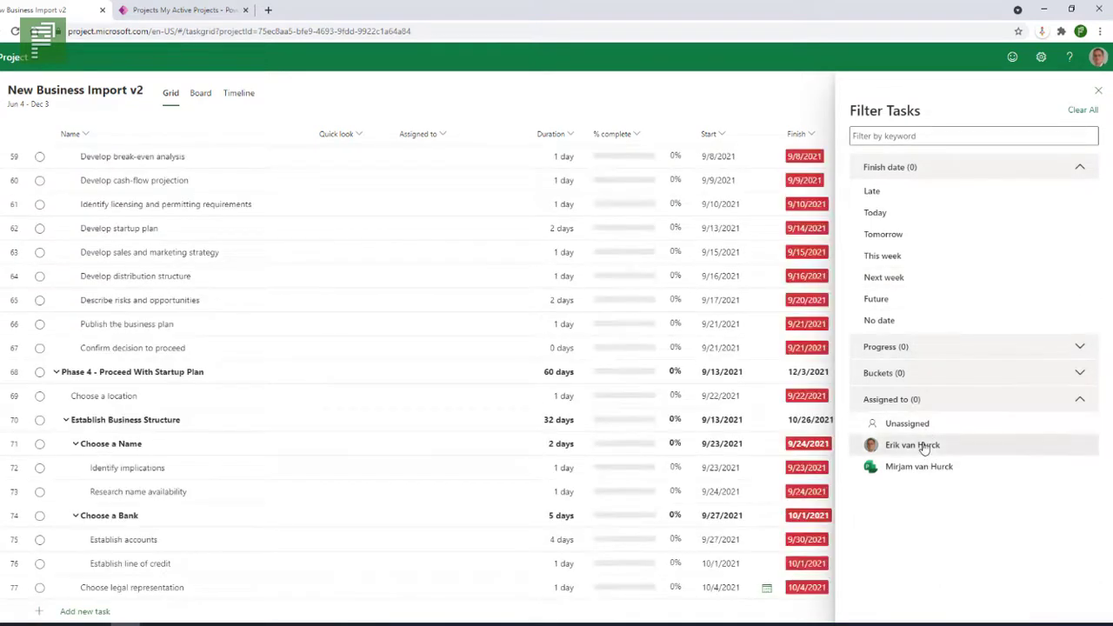
left_click(925, 447)
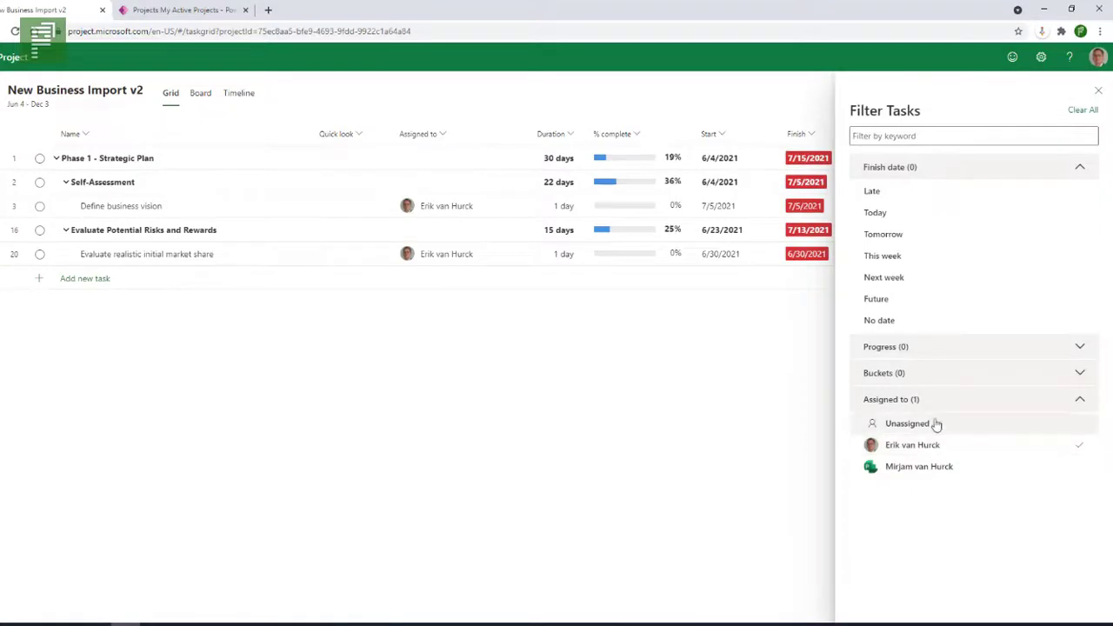
Try This week, Next week, Future and Tomorrow finish-date filters, leaving only Late applied.
left_click(950, 266)
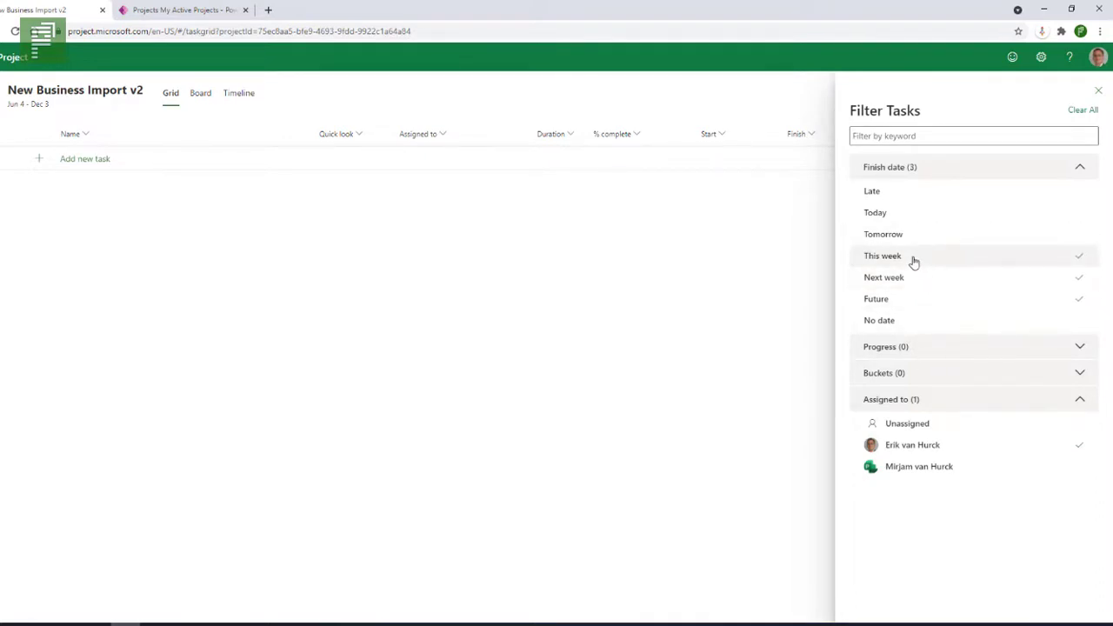
left_click(912, 260)
left_click(913, 281)
left_click(910, 298)
left_click(890, 199)
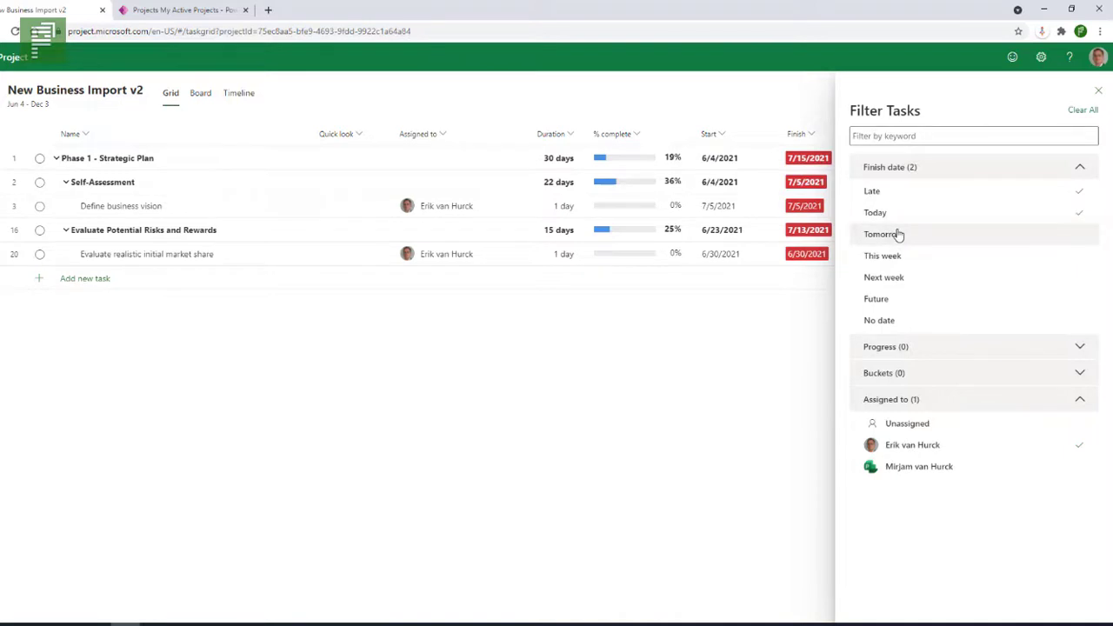
left_click(899, 235)
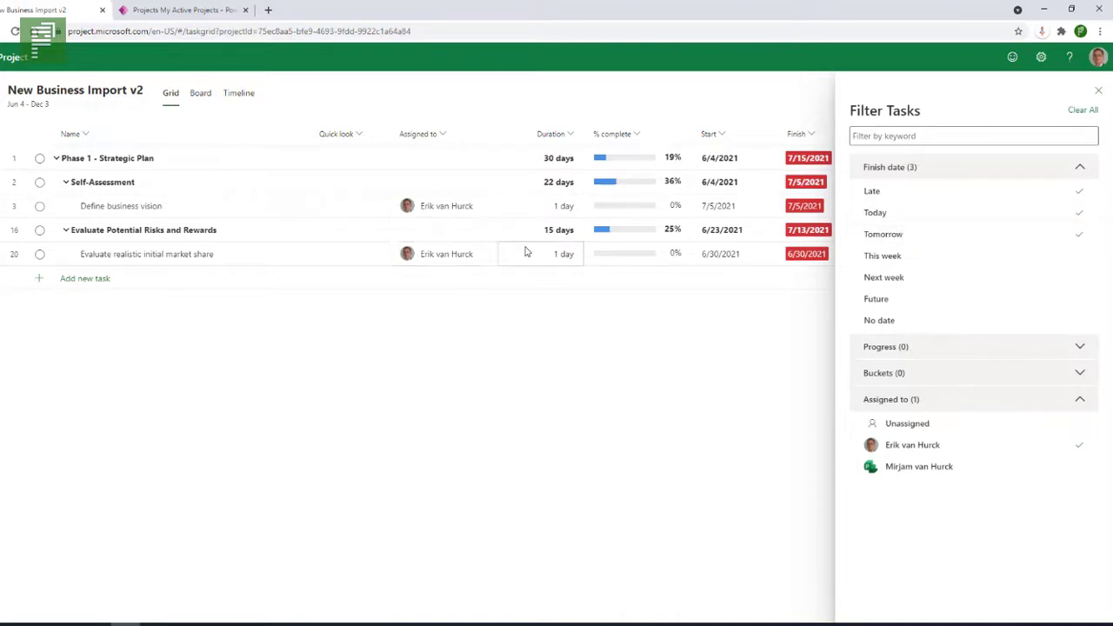
left_click(919, 234)
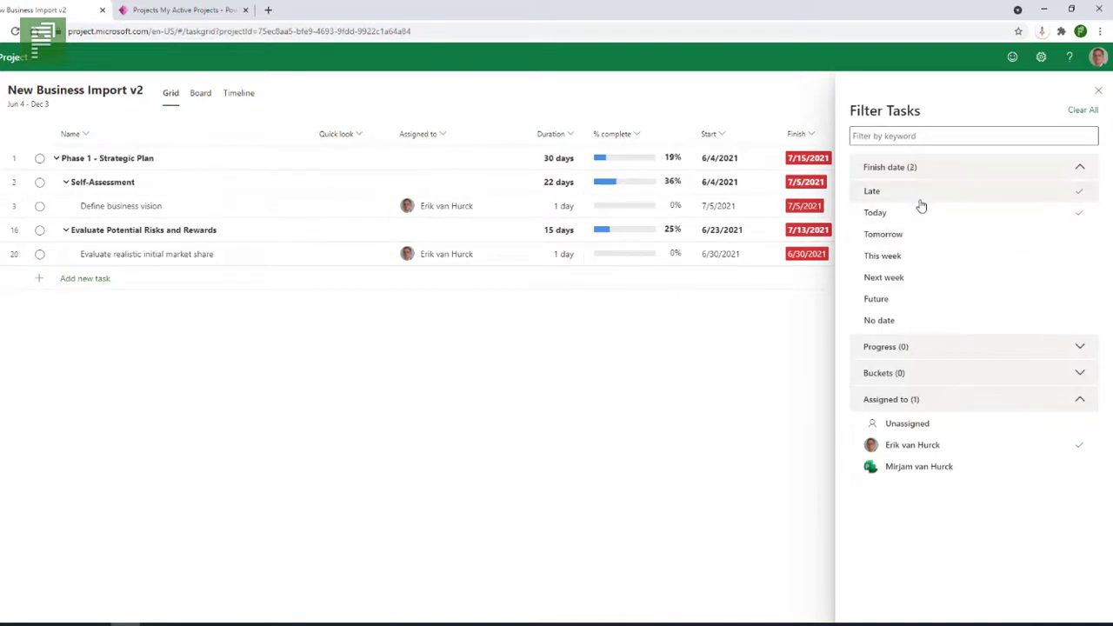
Expand Progress and try the Not started, Completed and In progress filters, clearing each.
left_click(892, 348)
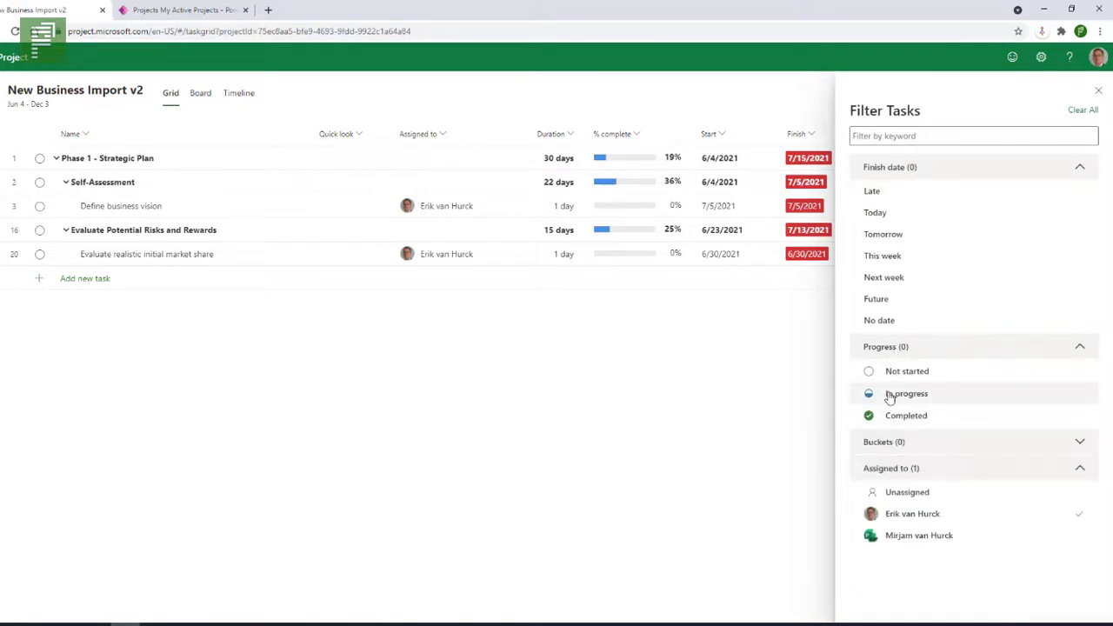
left_click(890, 378)
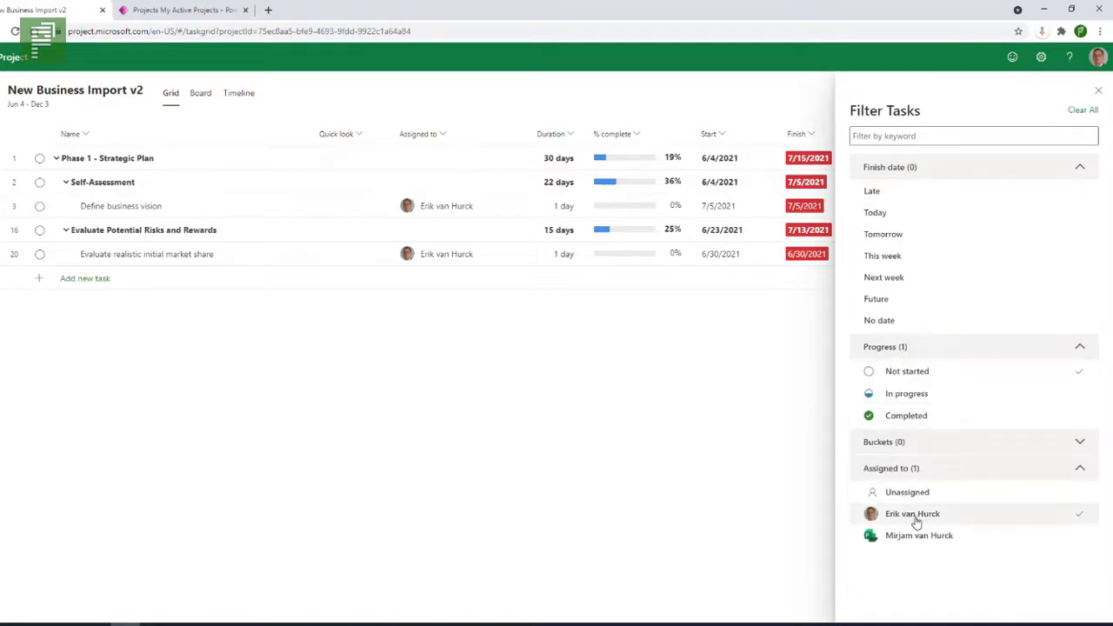
left_click(919, 375)
left_click(899, 417)
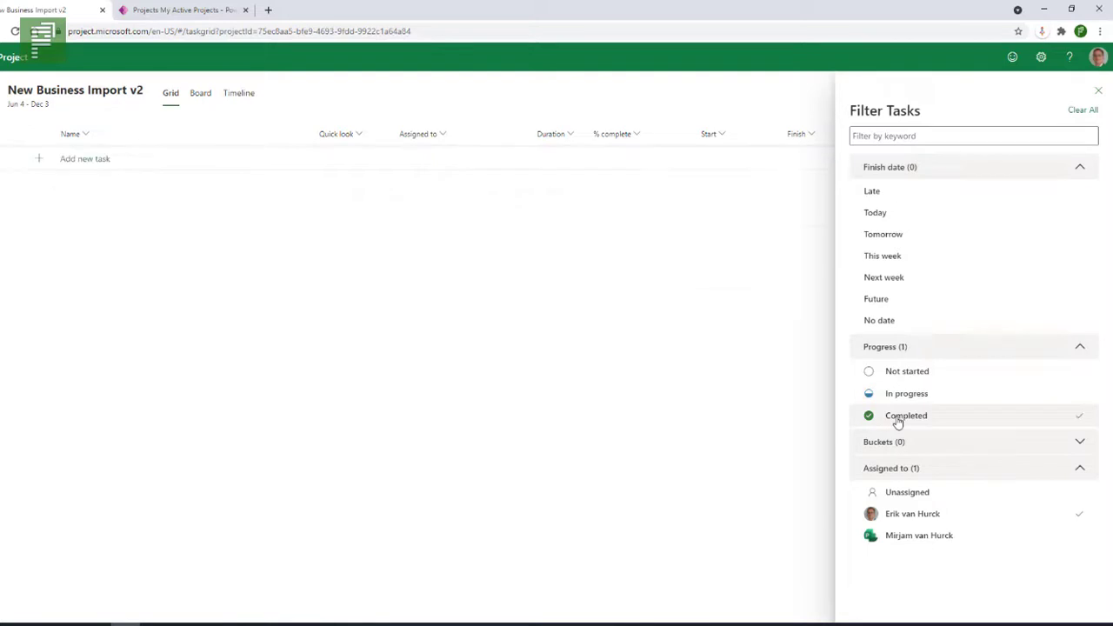
left_click(898, 419)
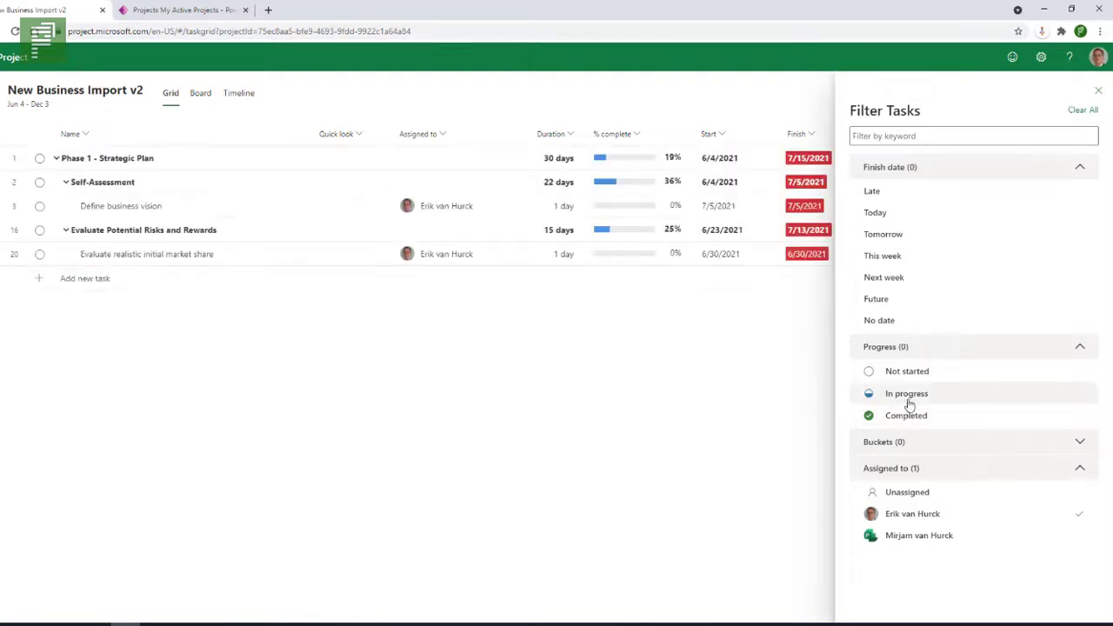
left_click(913, 401)
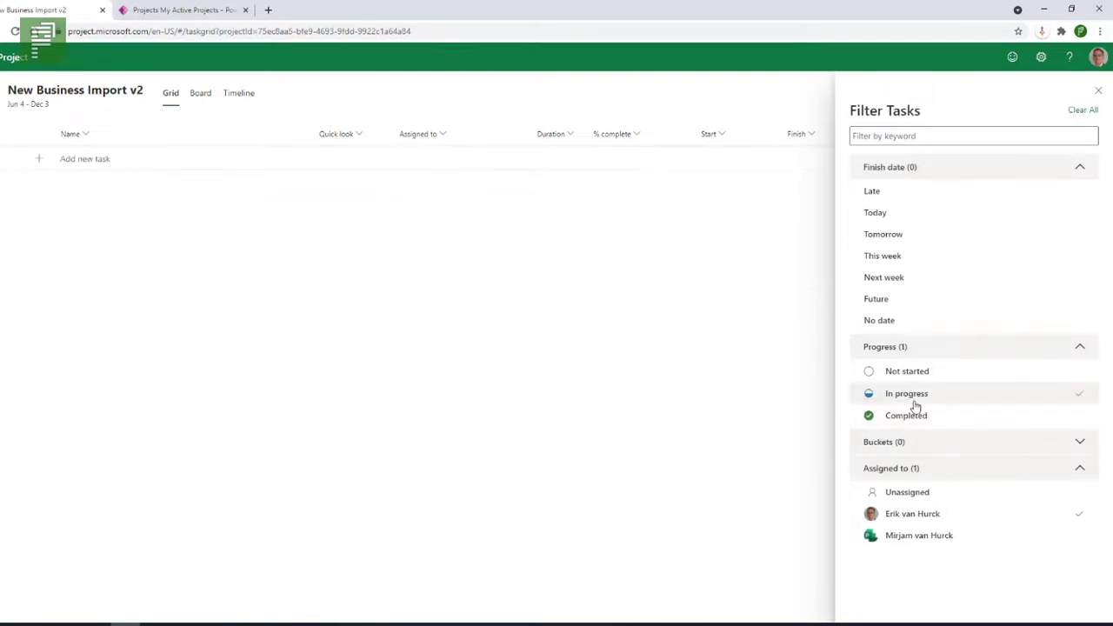
left_click(928, 402)
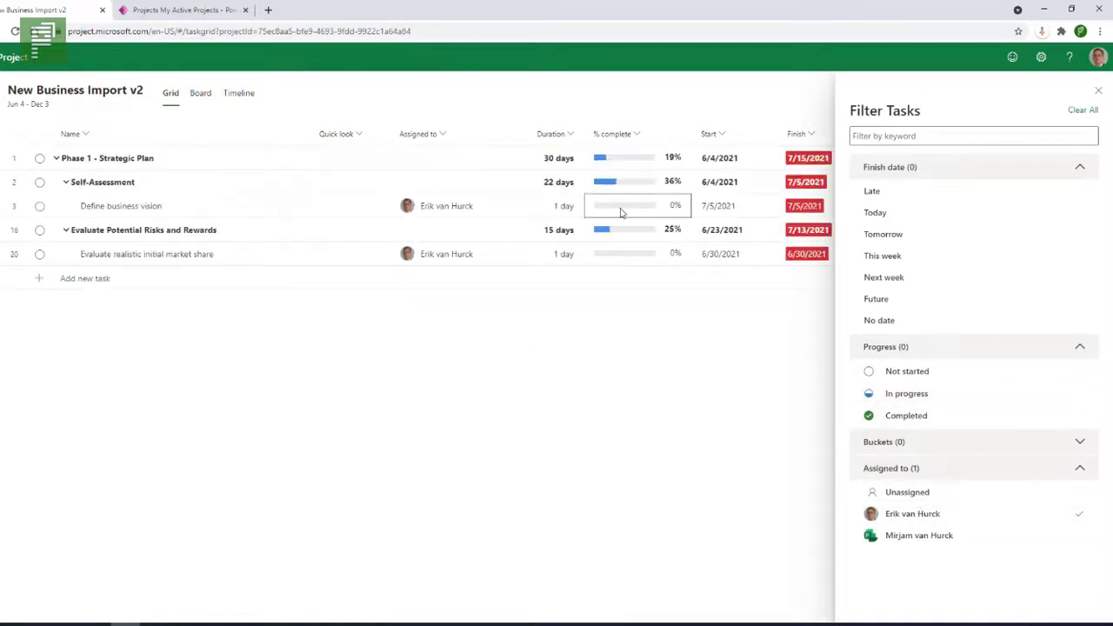
Set Define business vision to 25% complete.
left_click(620, 212)
type("25")
left_click(617, 319)
Toggle the In progress filter on and off, then remove the assignee filter.
left_click(887, 396)
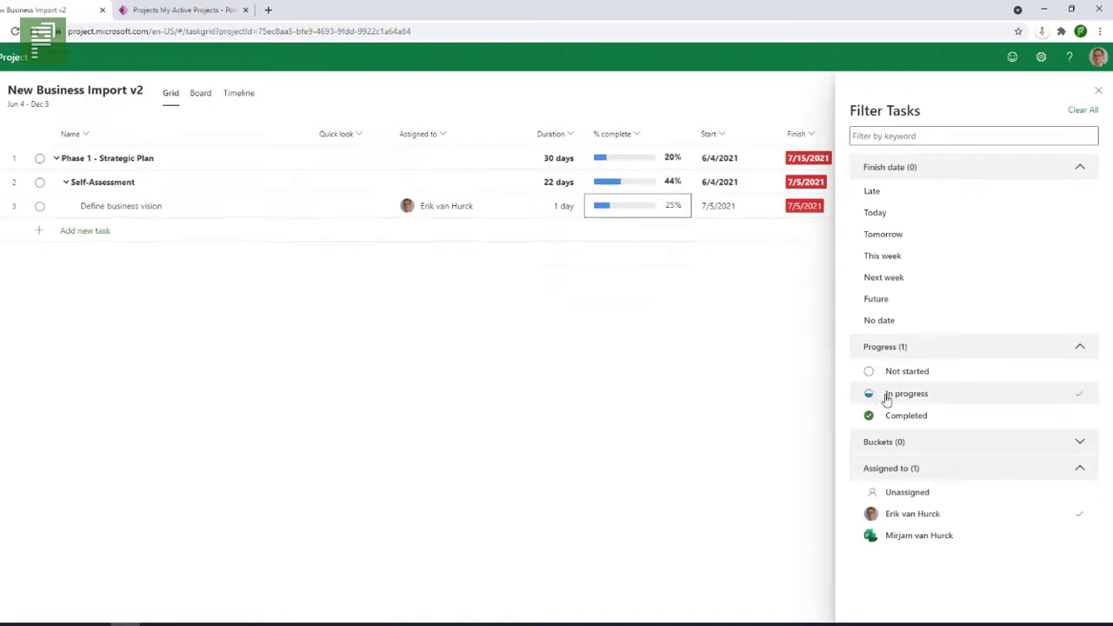
left_click(887, 396)
left_click(887, 395)
left_click(887, 396)
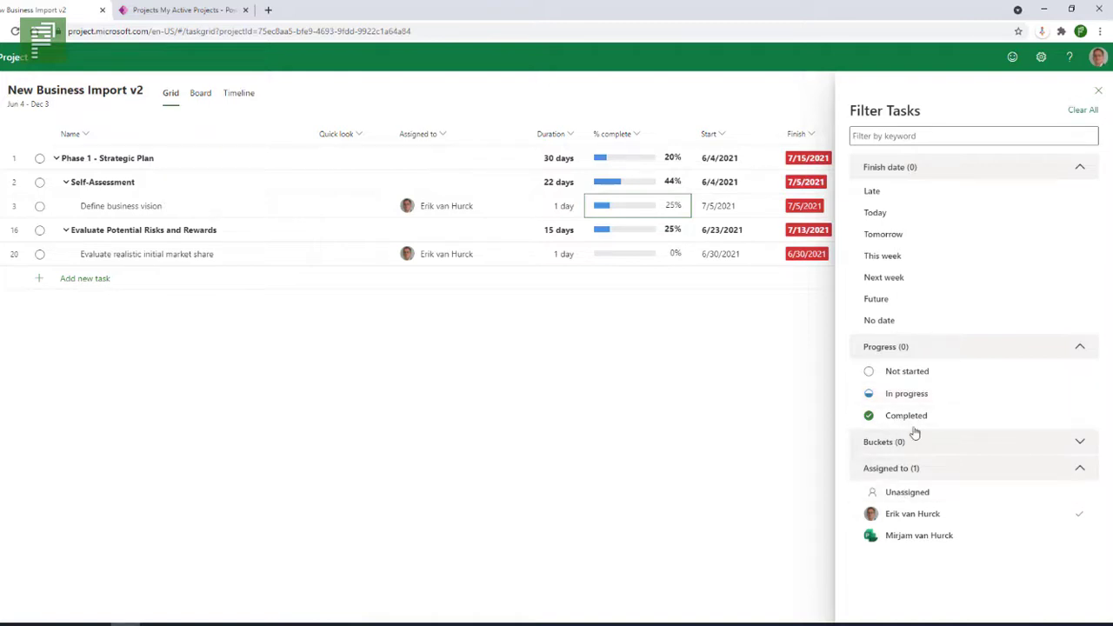
left_click(1078, 513)
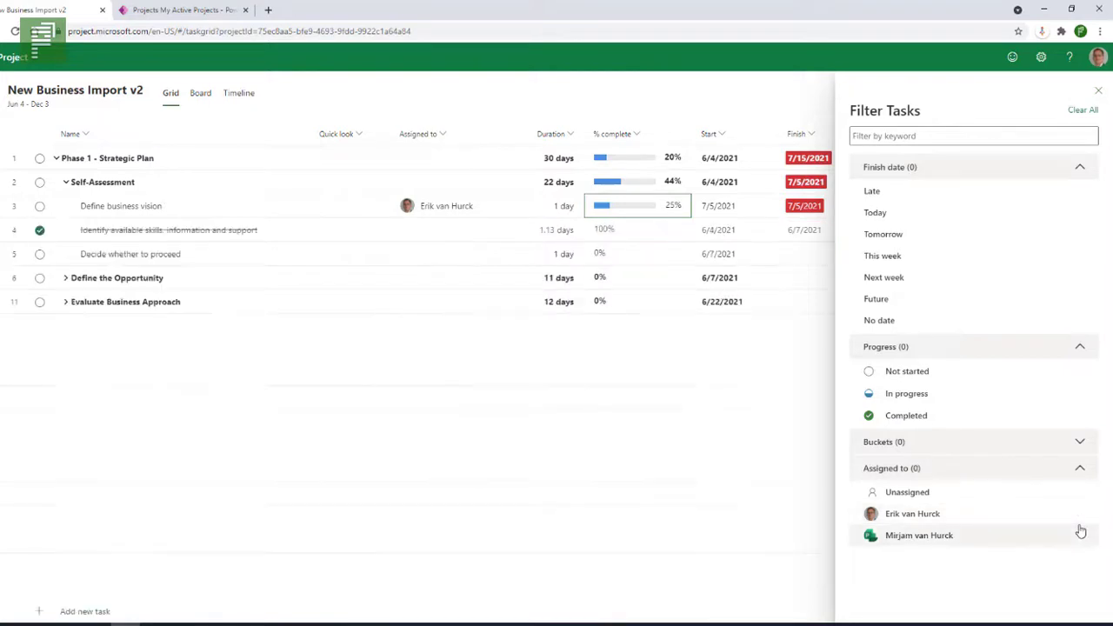
Collapse the Progress, Finish date and Assigned to filter sections and switch to Board view.
left_click(1042, 348)
left_click(1017, 179)
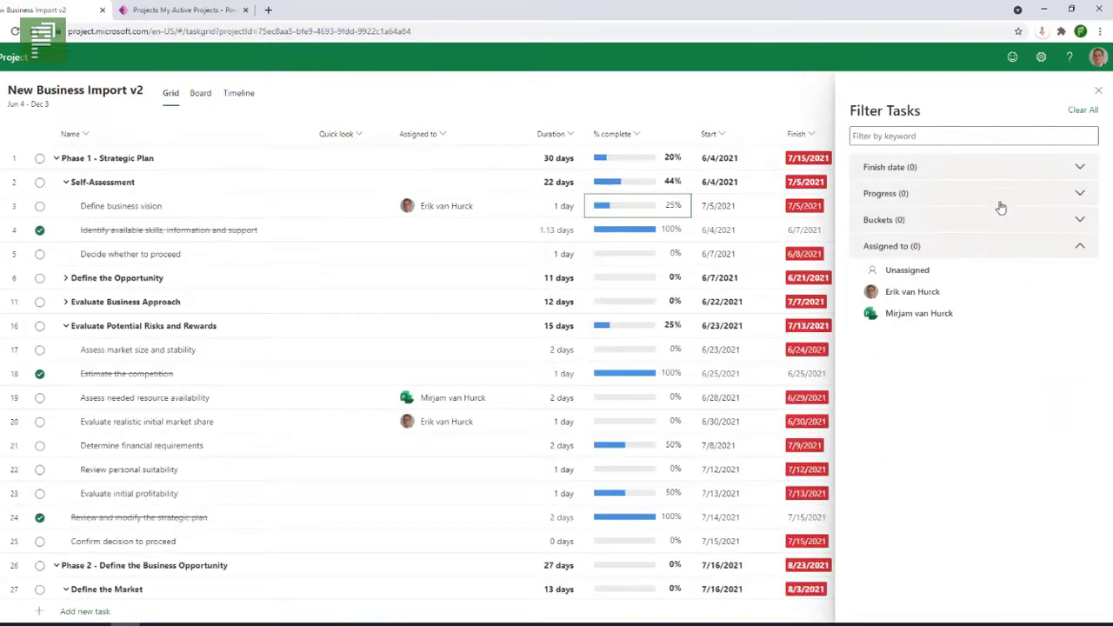
left_click(984, 247)
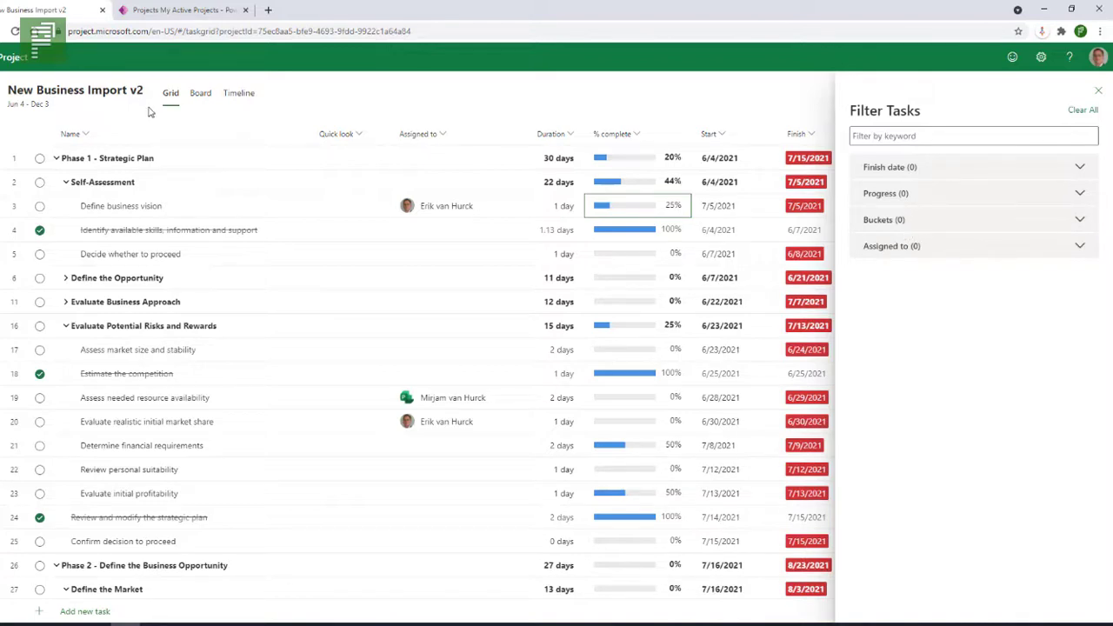
left_click(200, 93)
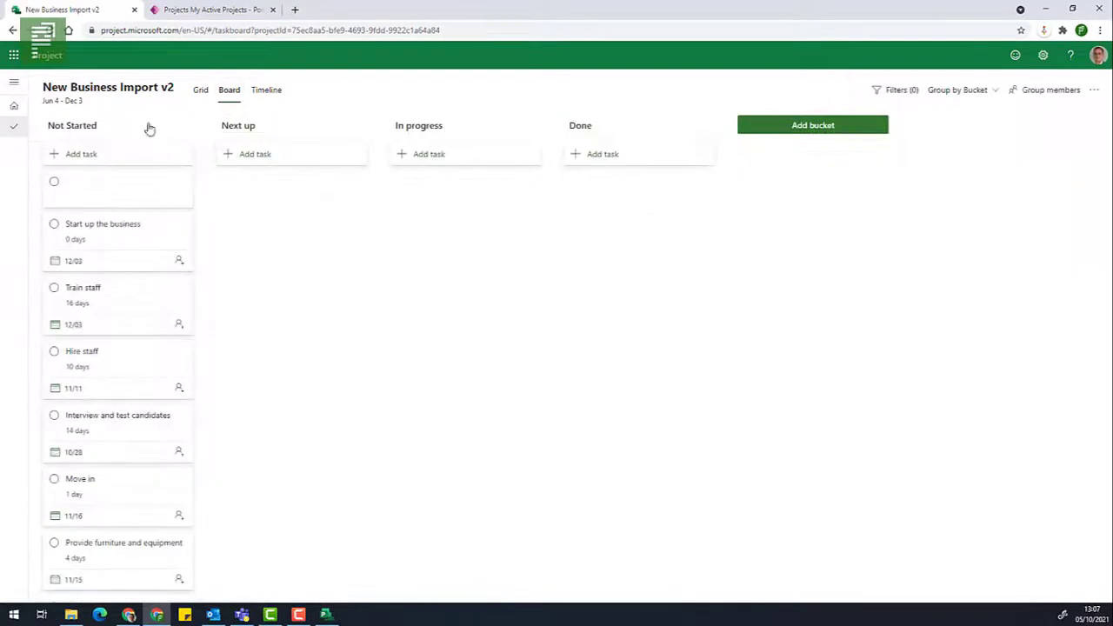
Move task cards into Next up, In progress and Done, e.g. Train staff into In progress.
left_click_drag(112, 235, 274, 208)
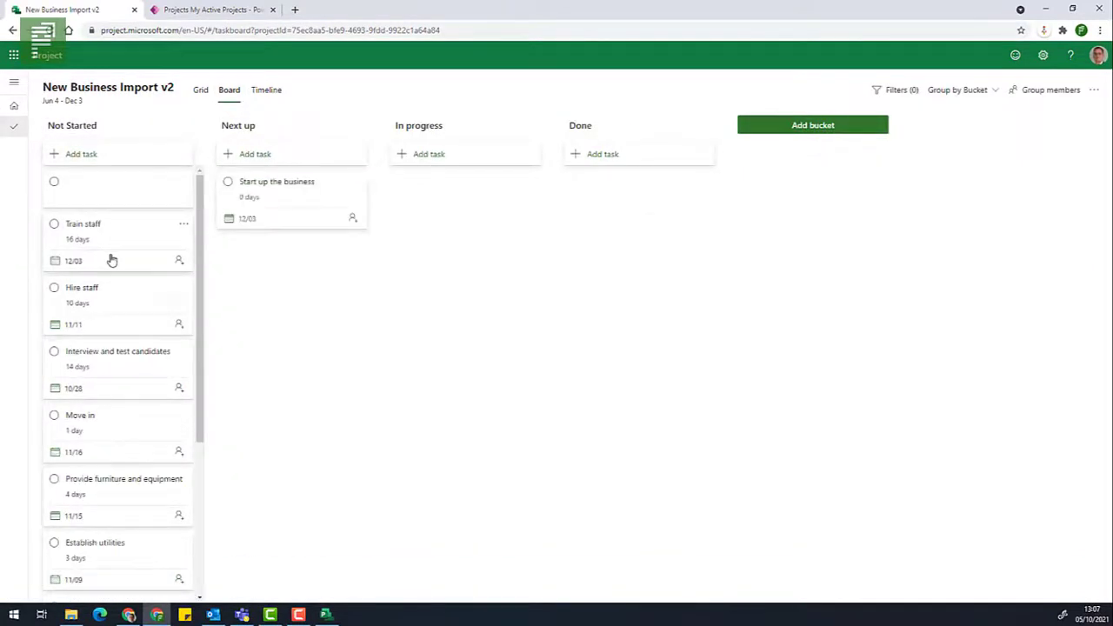
left_click_drag(110, 255, 479, 217)
left_click_drag(101, 307, 621, 197)
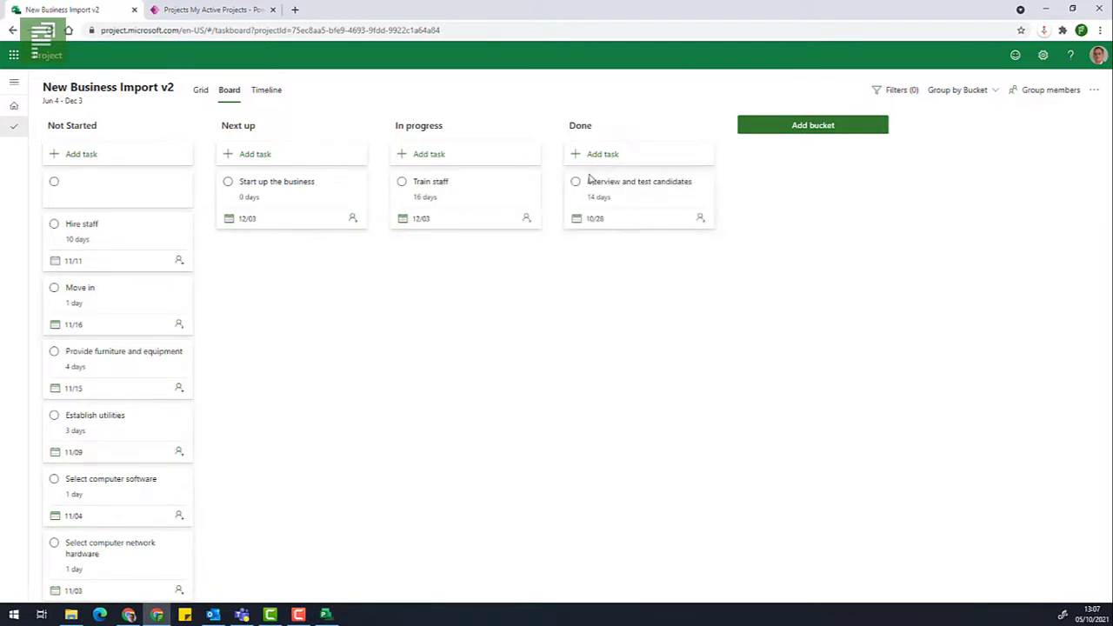
left_click_drag(122, 247, 252, 261)
left_click_drag(157, 255, 444, 272)
left_click_drag(165, 299, 288, 327)
left_click_drag(130, 304, 665, 272)
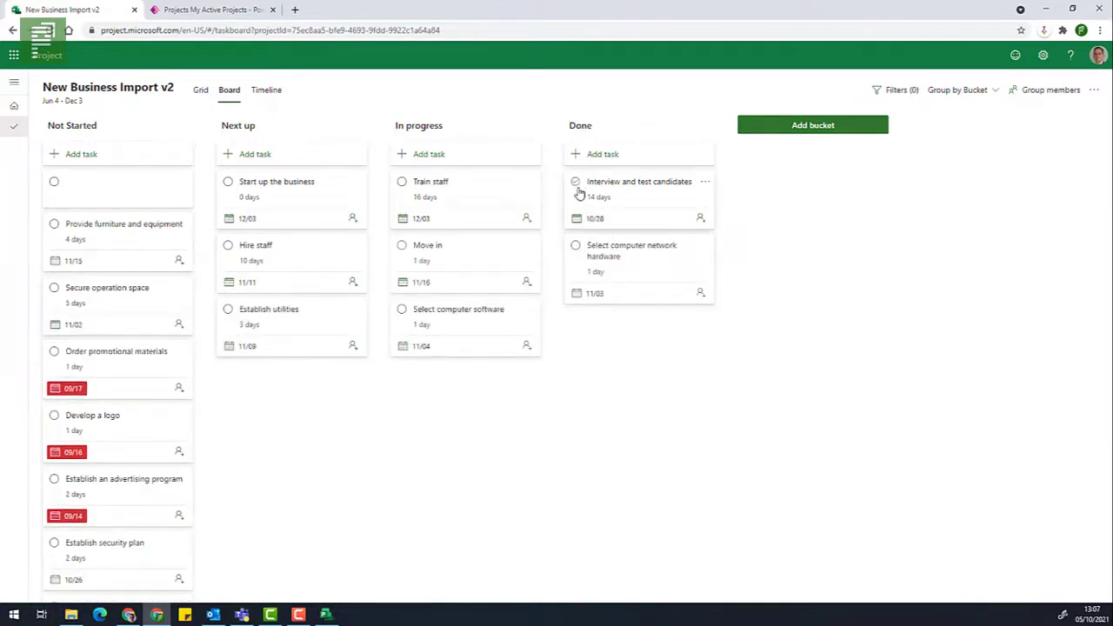
Mark Interview and test candidates and Select computer network hardware complete in Done.
left_click(577, 184)
left_click(599, 305)
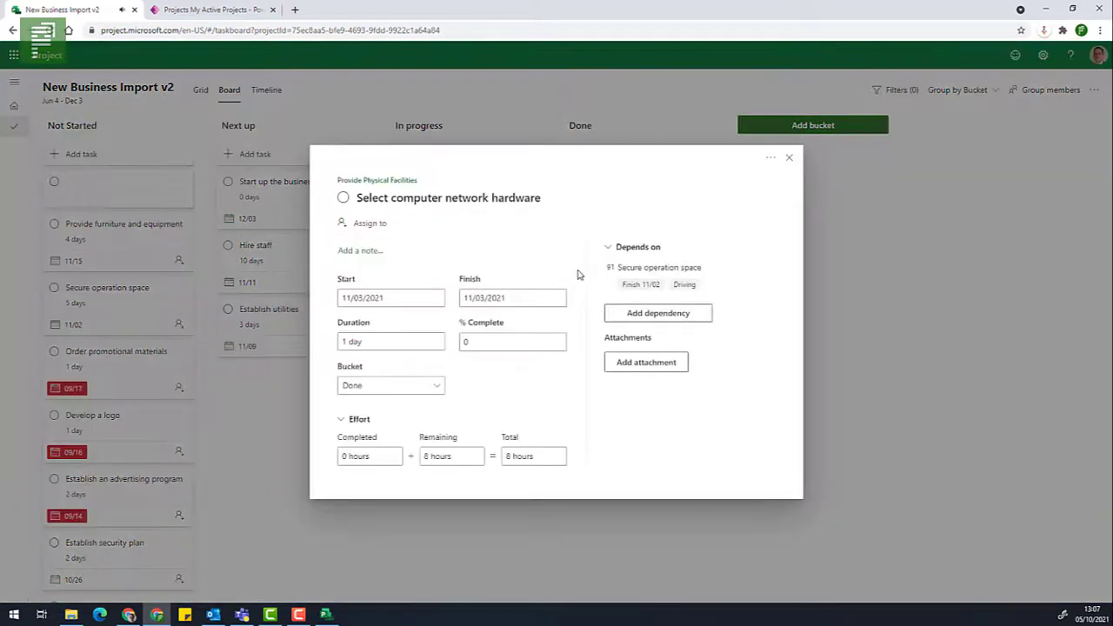
left_click(789, 158)
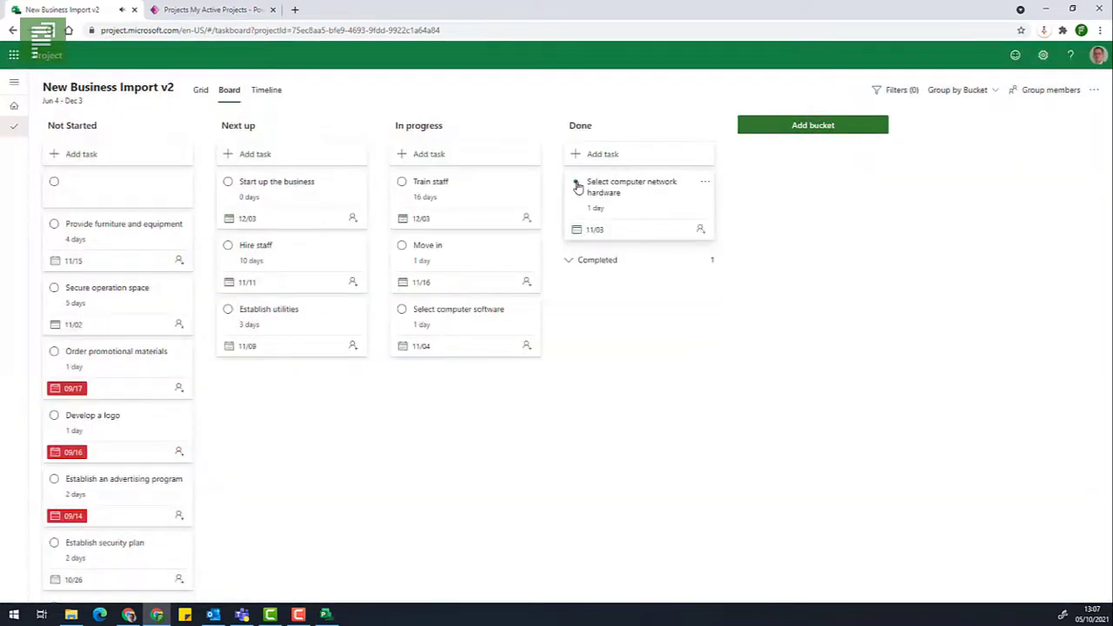
left_click(576, 184)
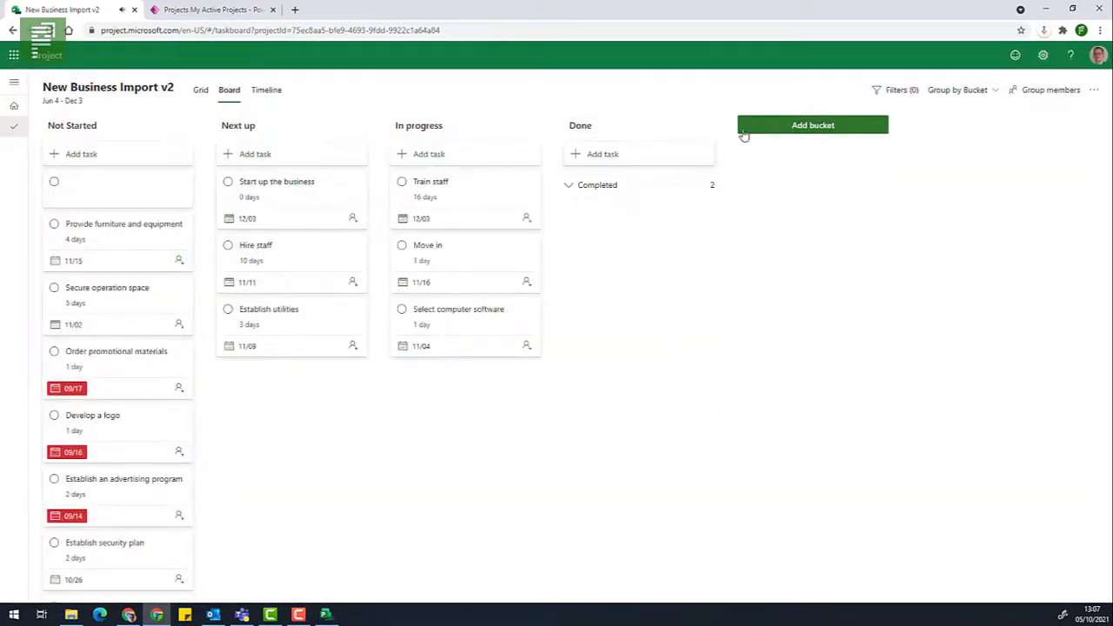
Return to the Grid, open Filters and try the Next up and In progress bucket filters.
left_click(200, 94)
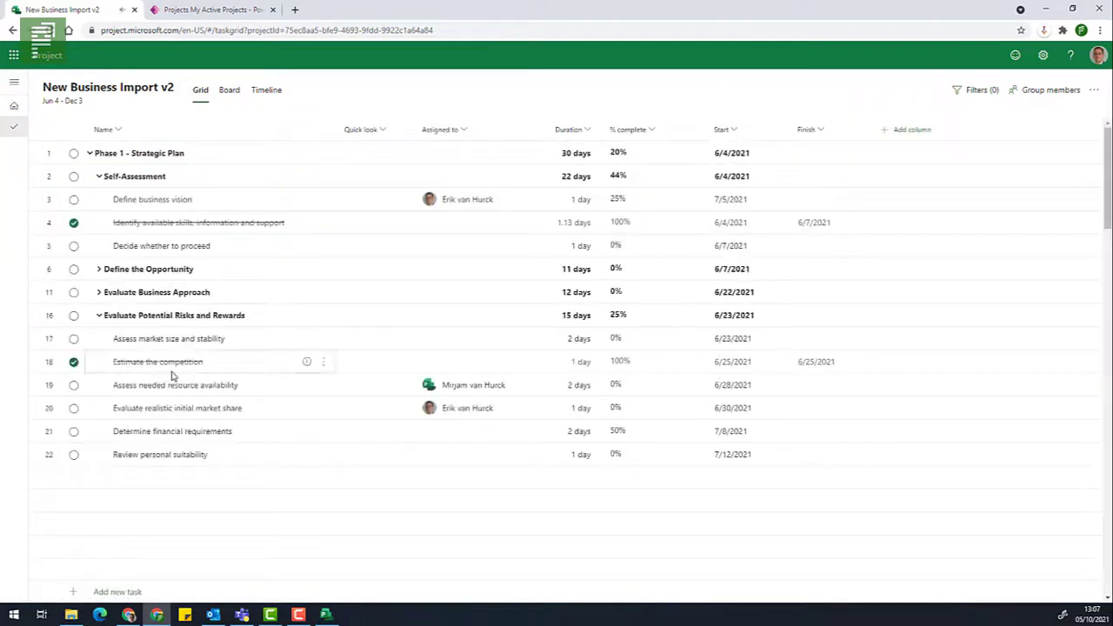
left_click(981, 90)
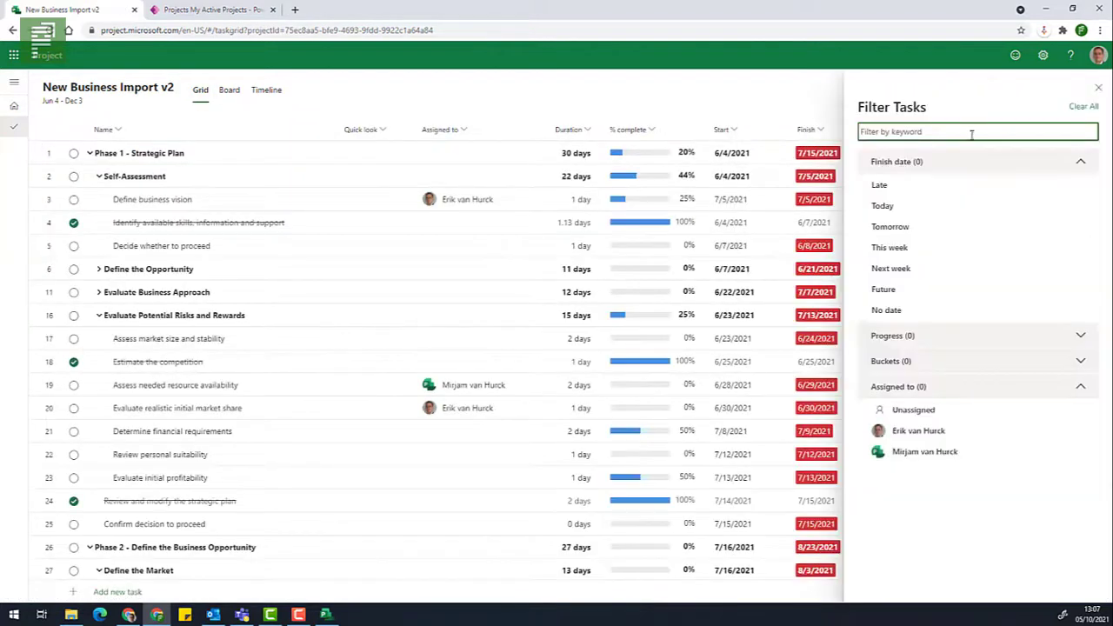
left_click(903, 364)
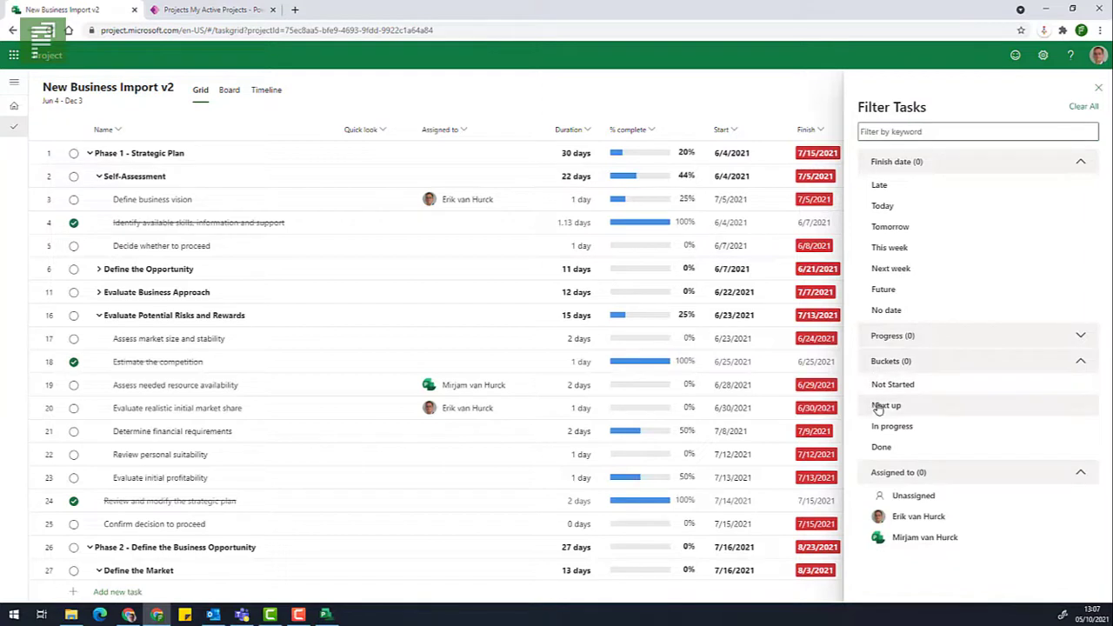
left_click(880, 406)
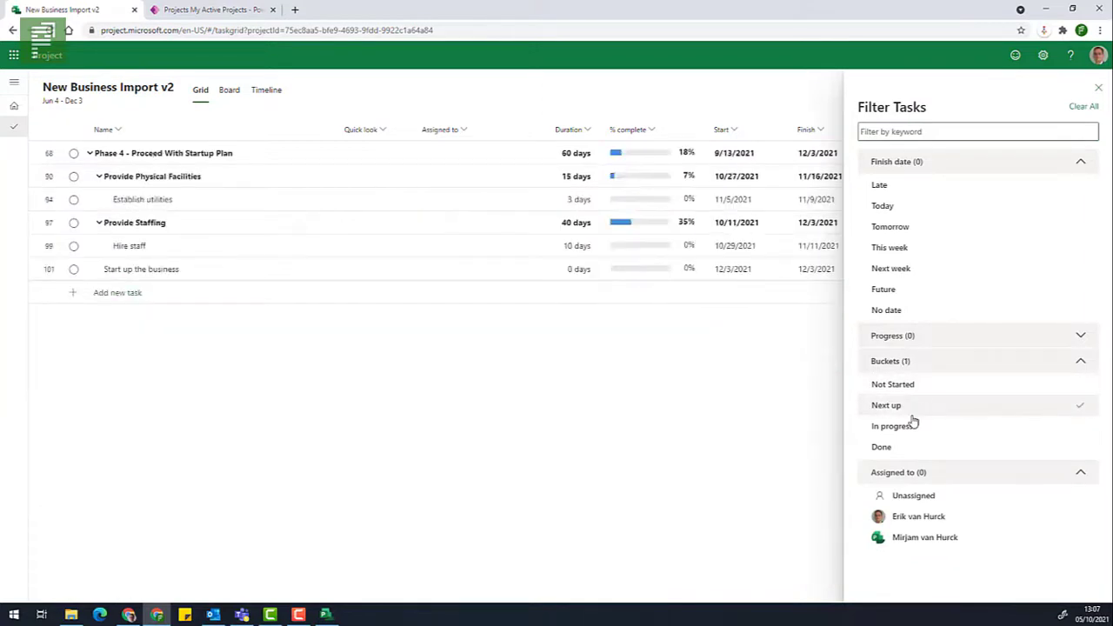
left_click(904, 426)
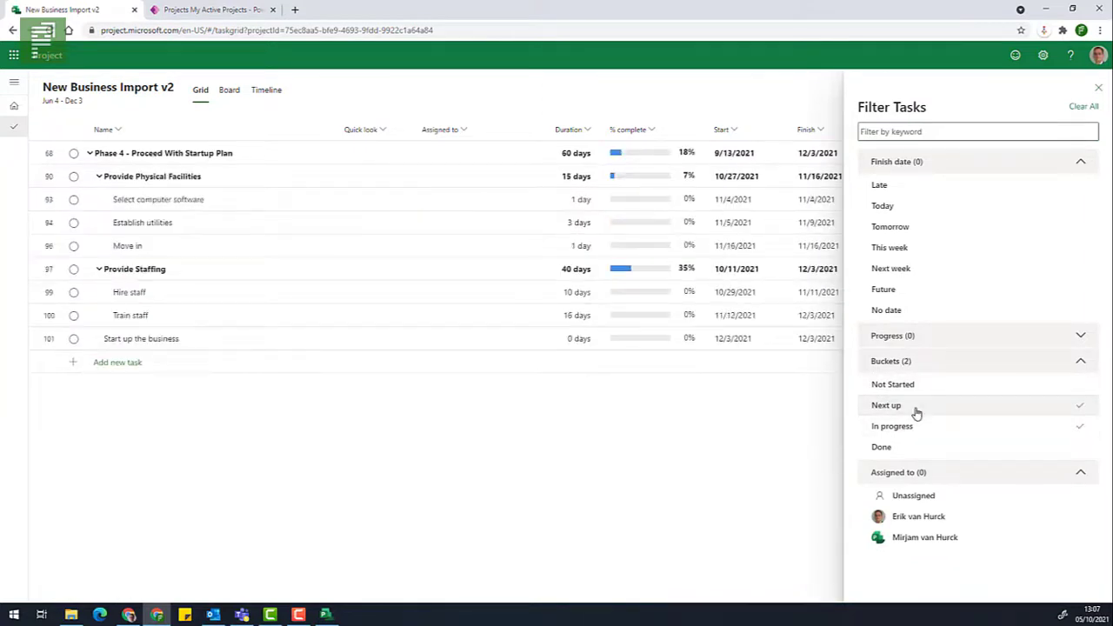
left_click(915, 410)
left_click(919, 426)
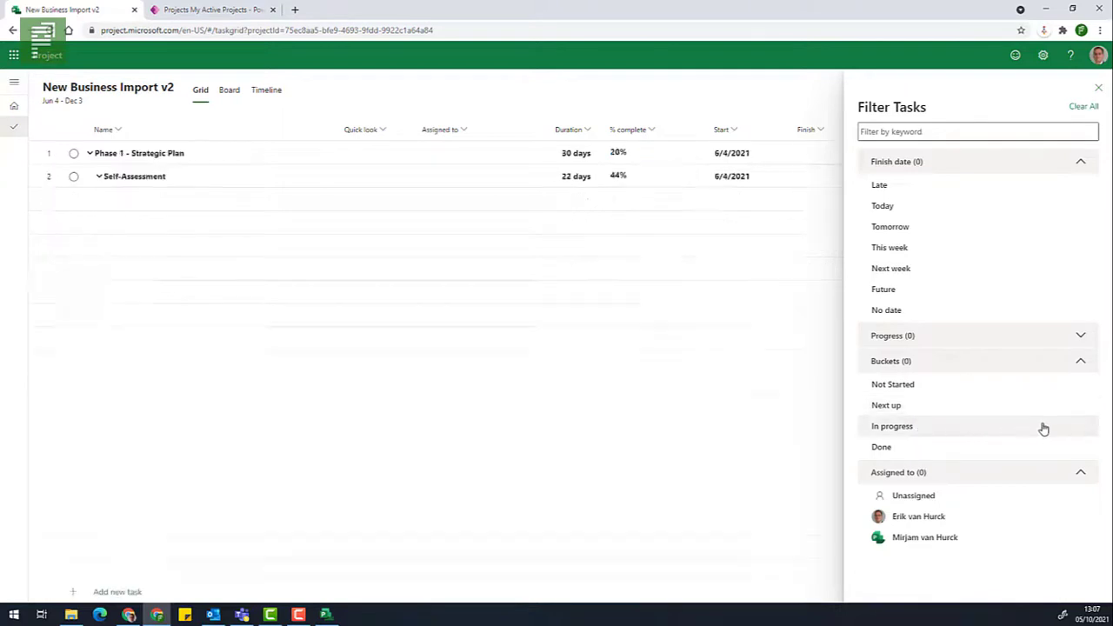
left_click(1086, 411)
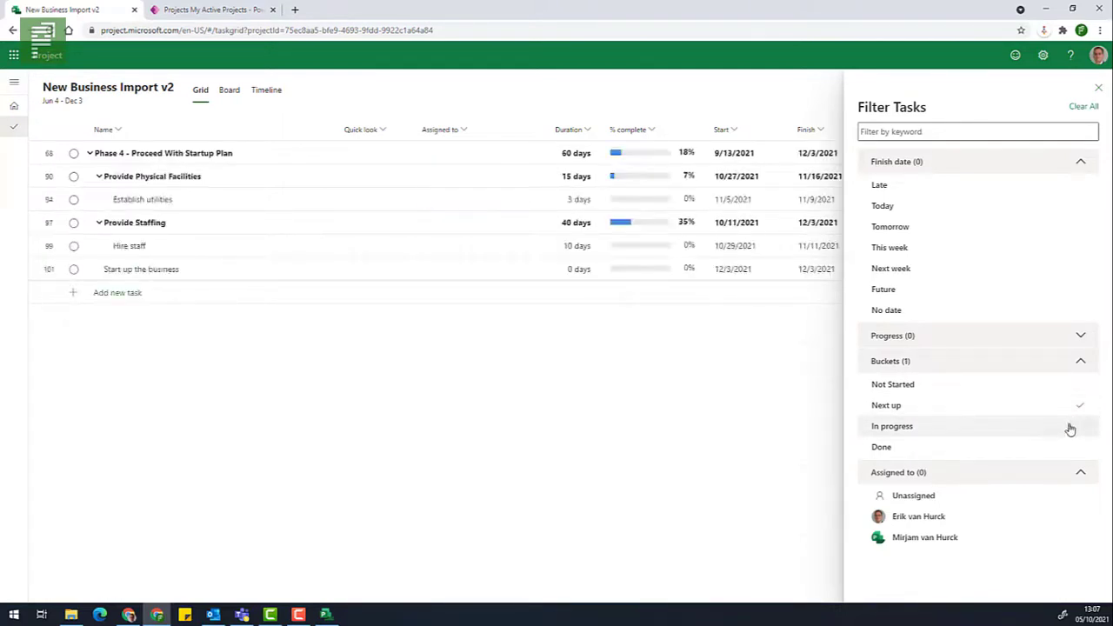
left_click(1069, 430)
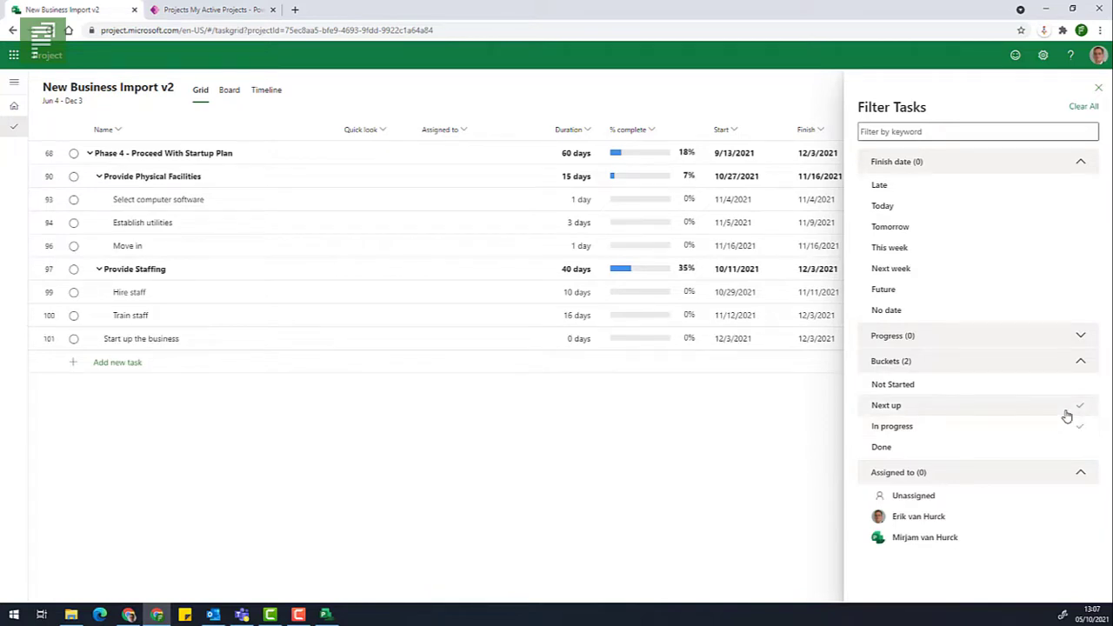
left_click(1066, 416)
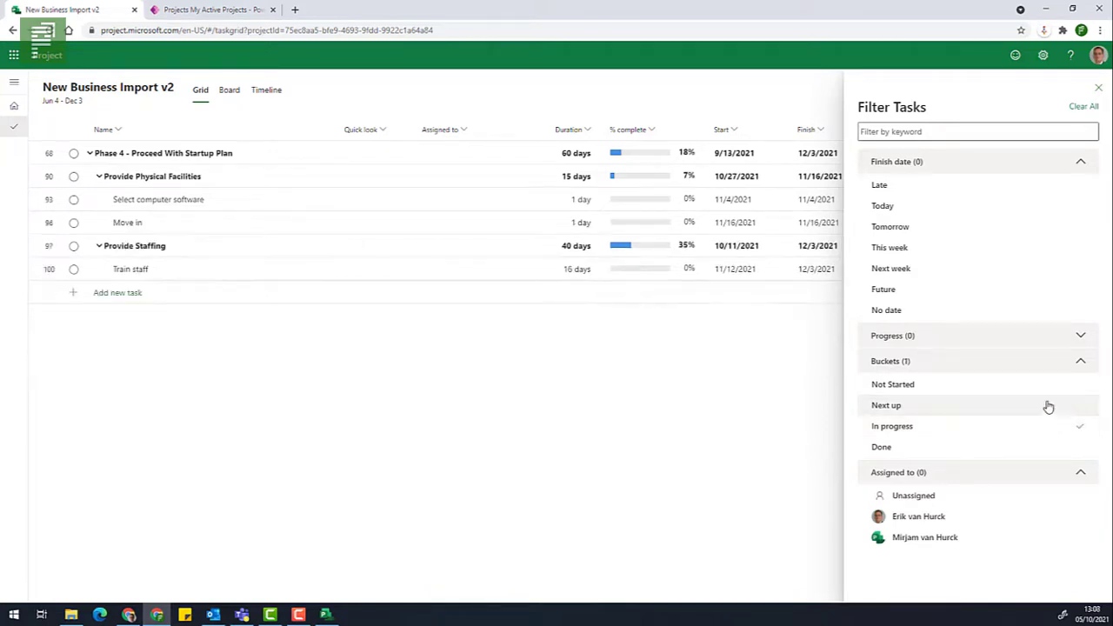
Try the tomorrow and this-week finish date filters, then clear every bucket and date filter.
left_click(942, 230)
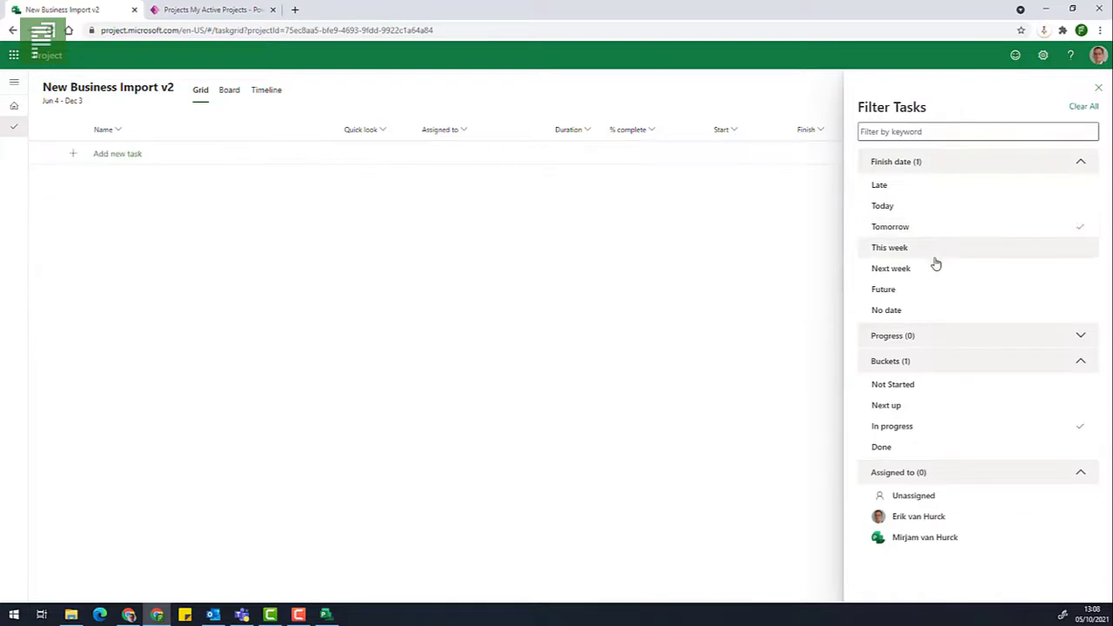
left_click(935, 245)
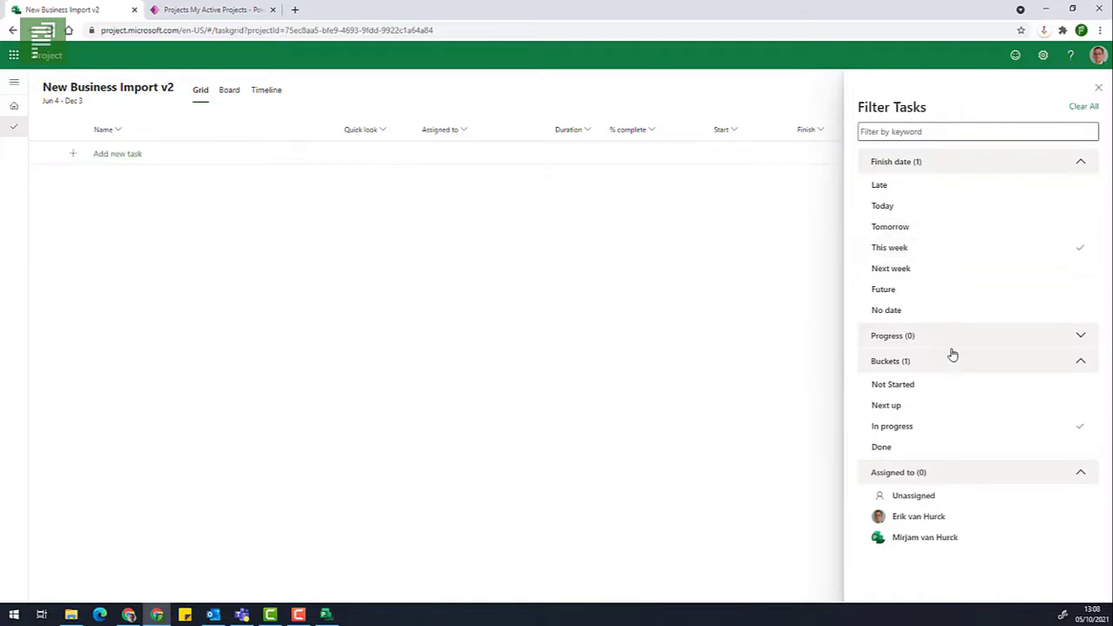
left_click(901, 407)
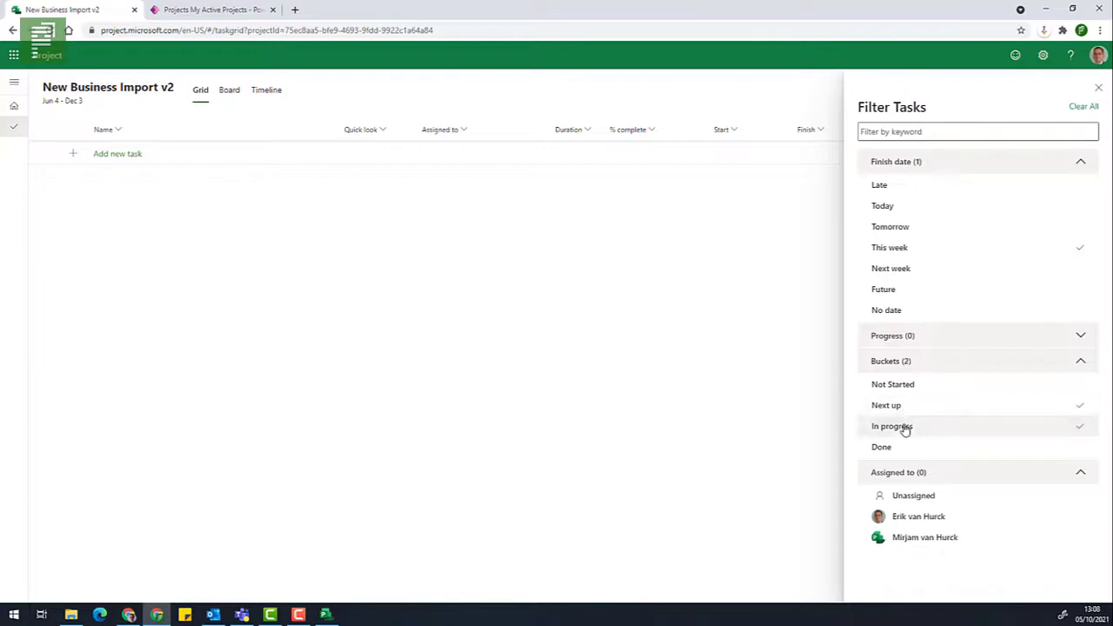
left_click(904, 429)
left_click(904, 405)
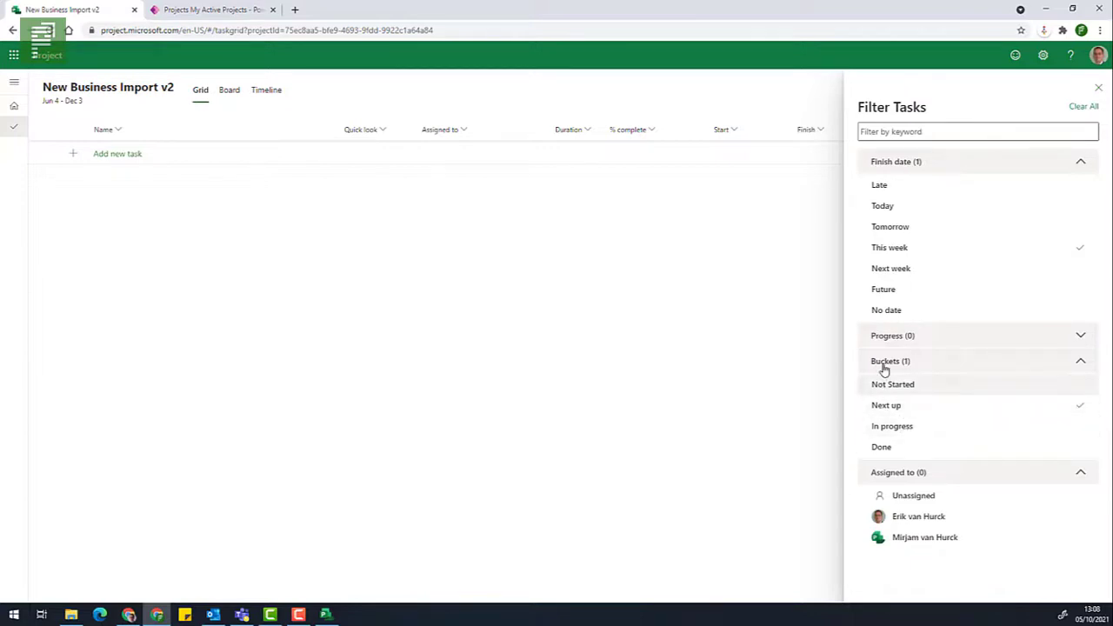
left_click(929, 250)
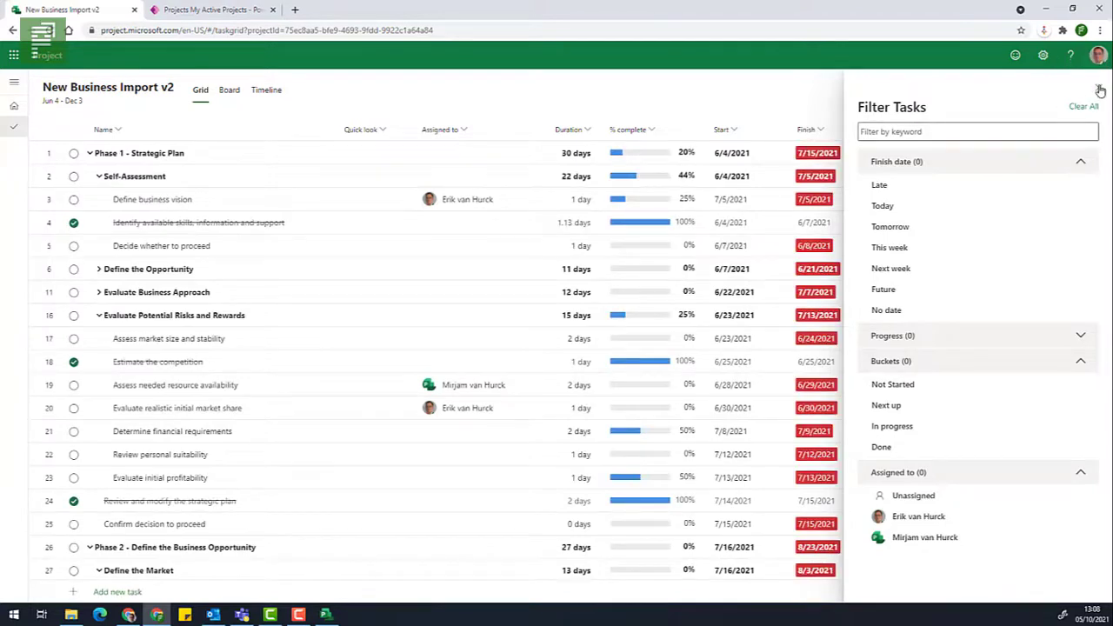
Switch to the Board and filter by keyword, replacing 'move' with 'confirm'.
left_click(1100, 90)
left_click(224, 90)
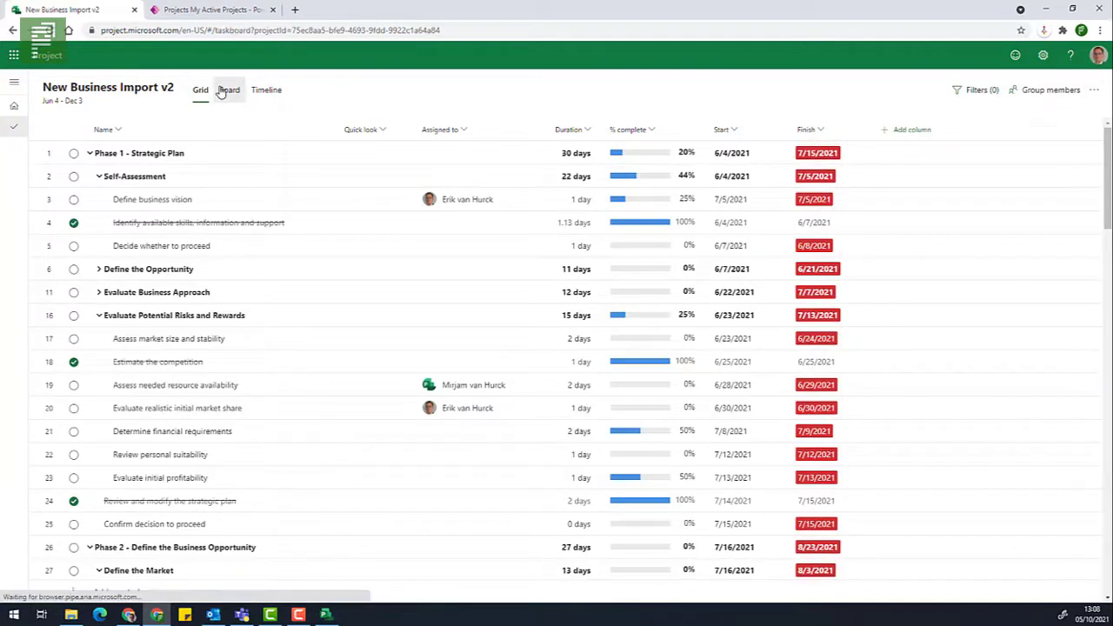
left_click(898, 90)
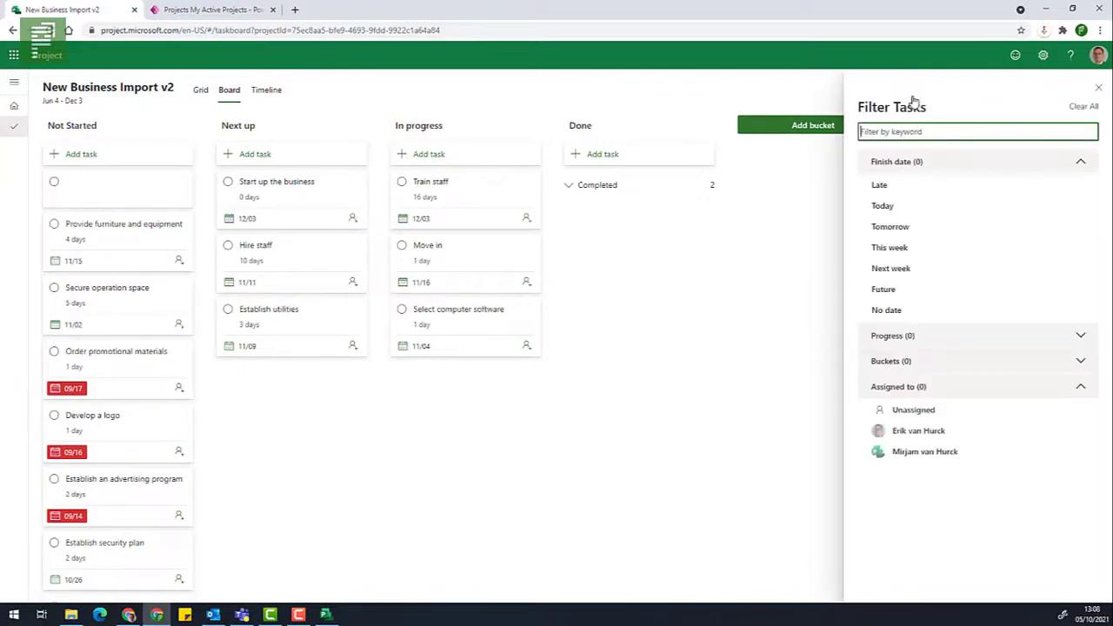
type("move")
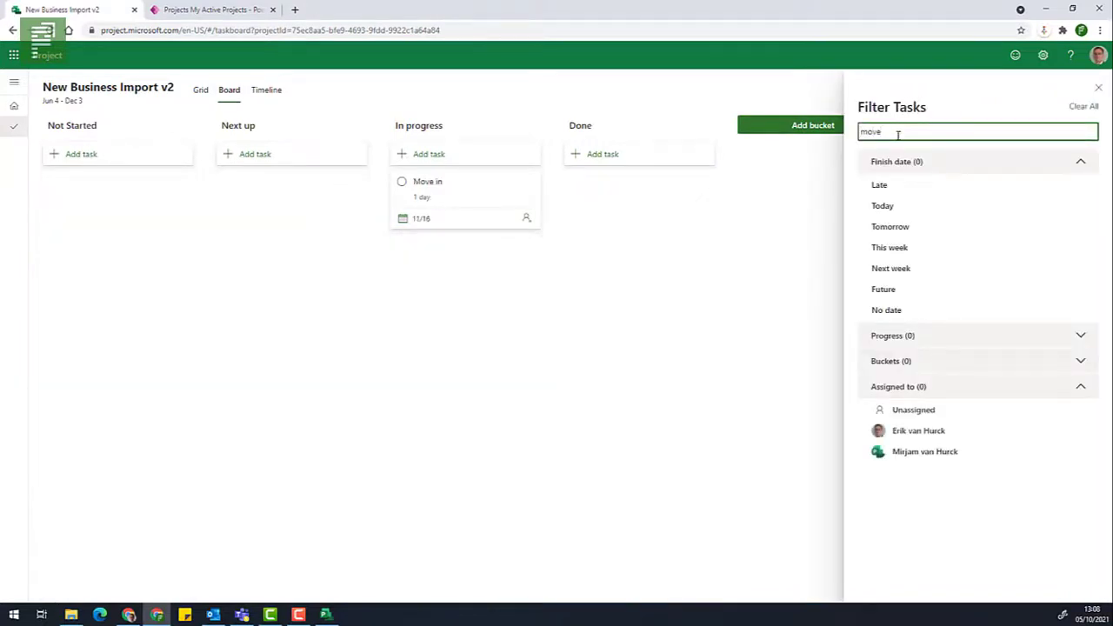
left_click_drag(899, 134, 806, 137)
type("don")
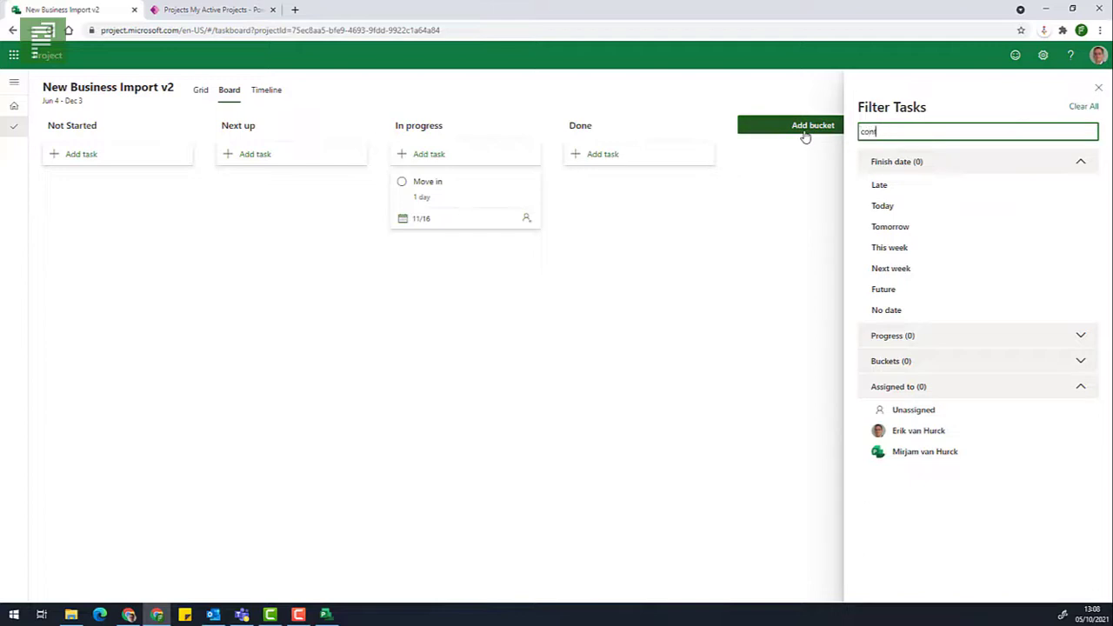
type("fig")
type("rm")
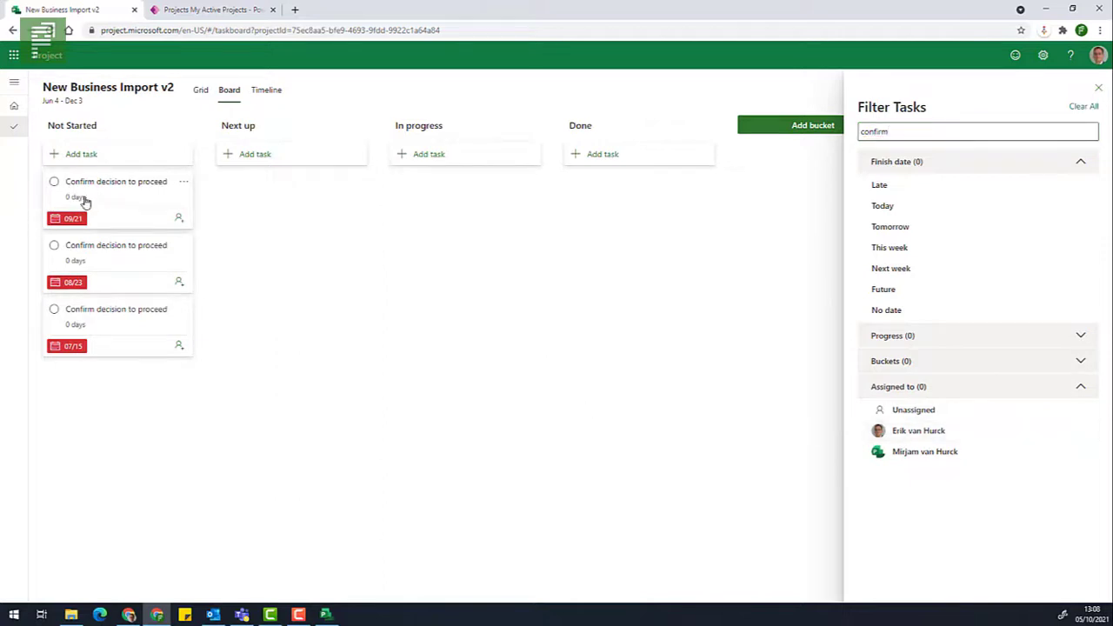
Assign team members to the first two Confirm decision to proceed cards.
left_click(180, 221)
left_click(102, 286)
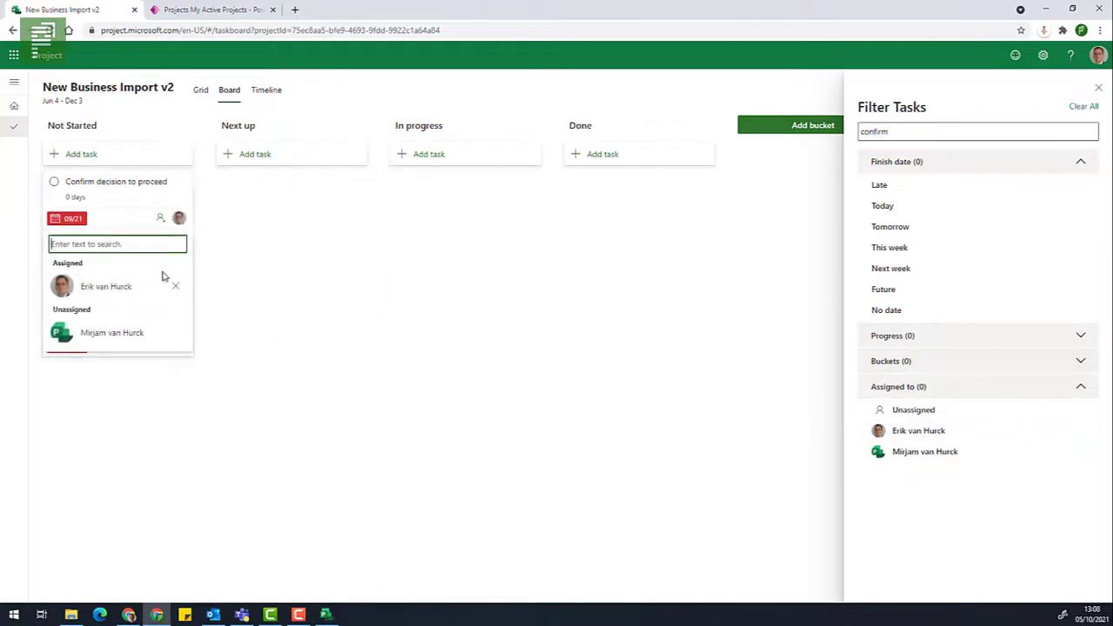
left_click(235, 311)
left_click(179, 282)
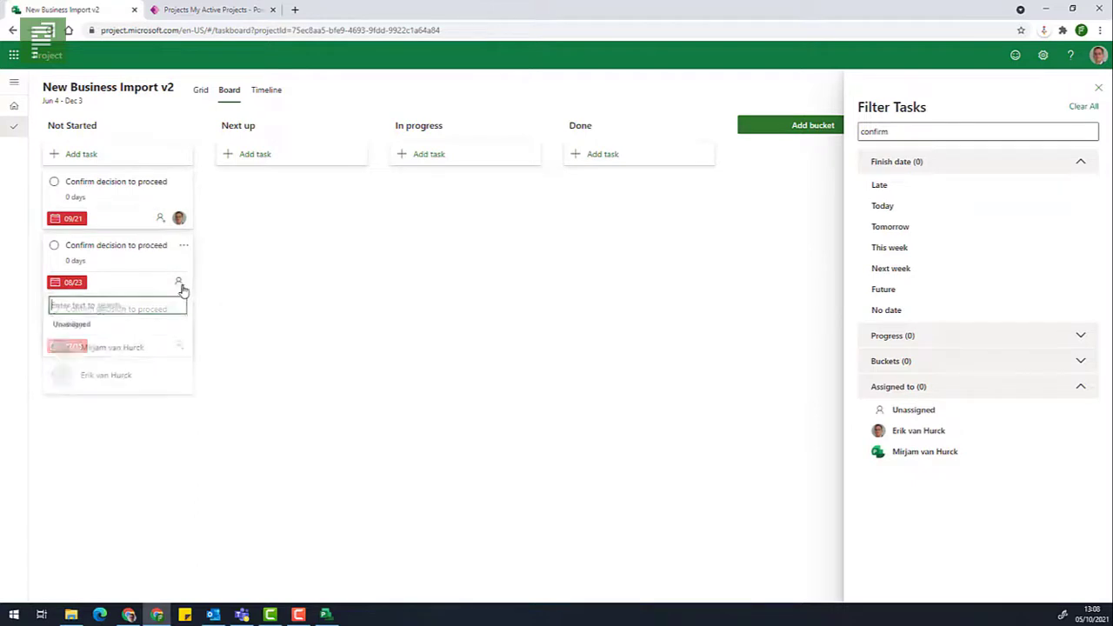
left_click(134, 364)
left_click(128, 394)
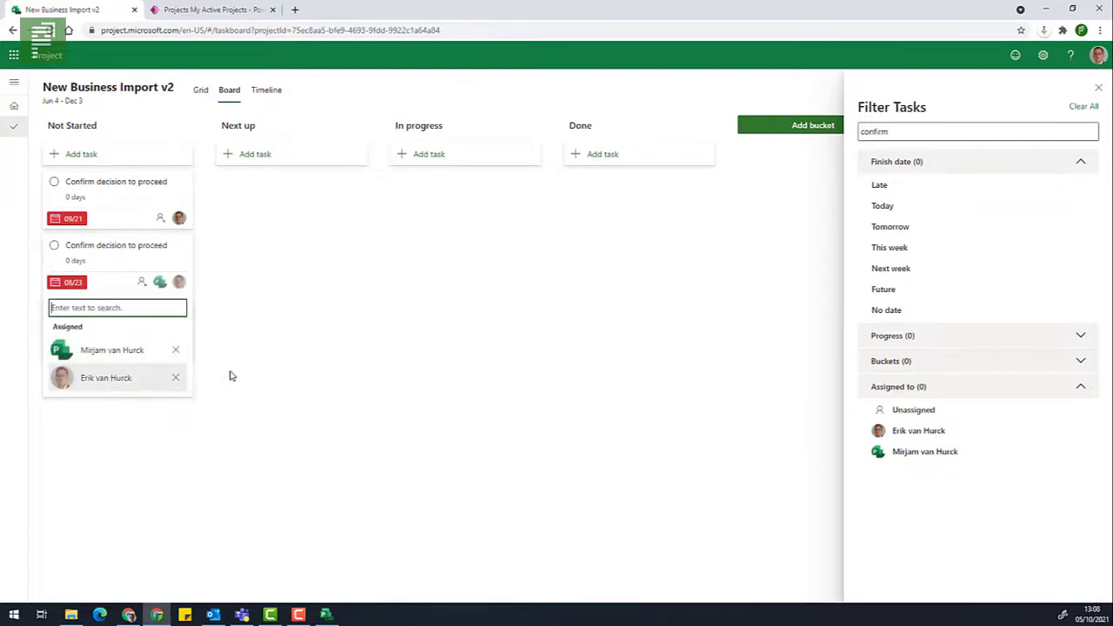
left_click(221, 376)
Assign the third card a team member and move the 07/15 and 09/21 cards into Next up.
left_click(179, 346)
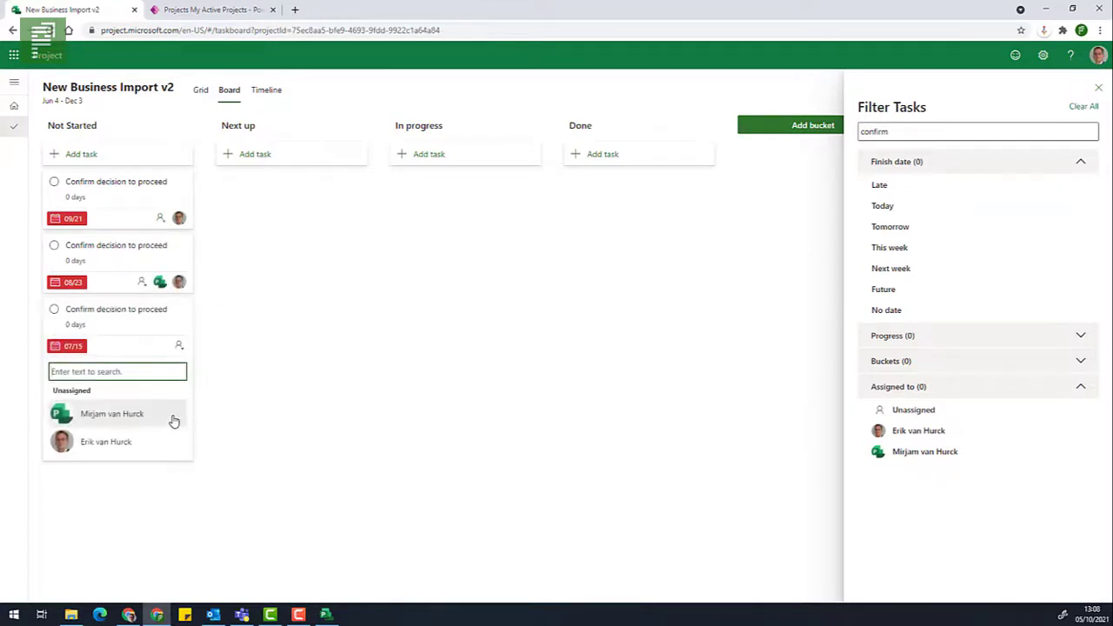
left_click(174, 416)
left_click(322, 392)
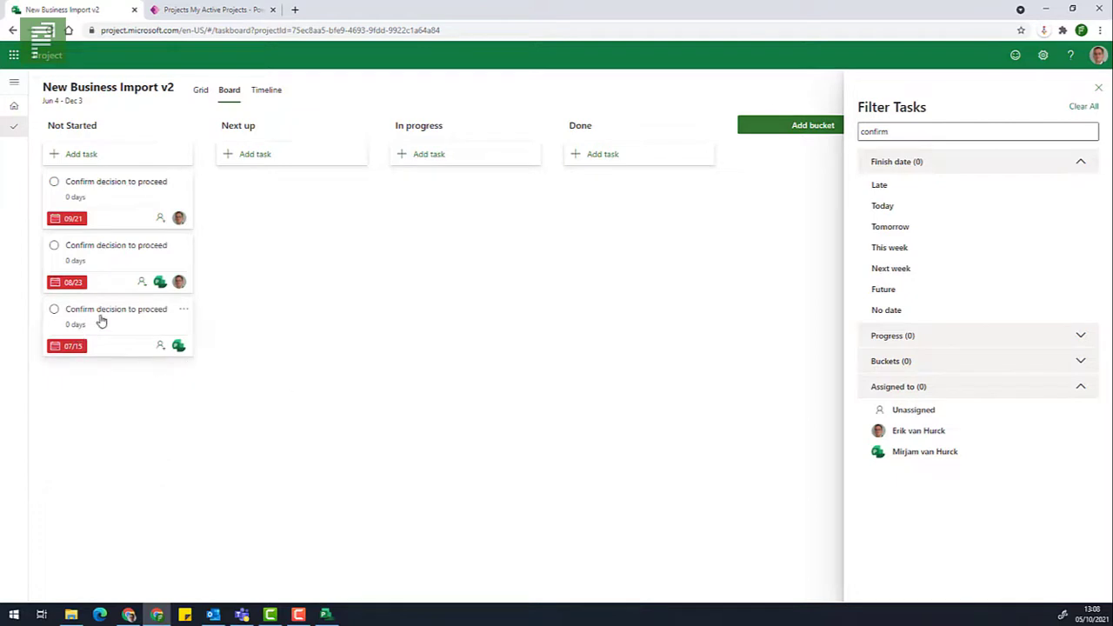
left_click_drag(102, 318, 221, 208)
left_click_drag(105, 216, 243, 261)
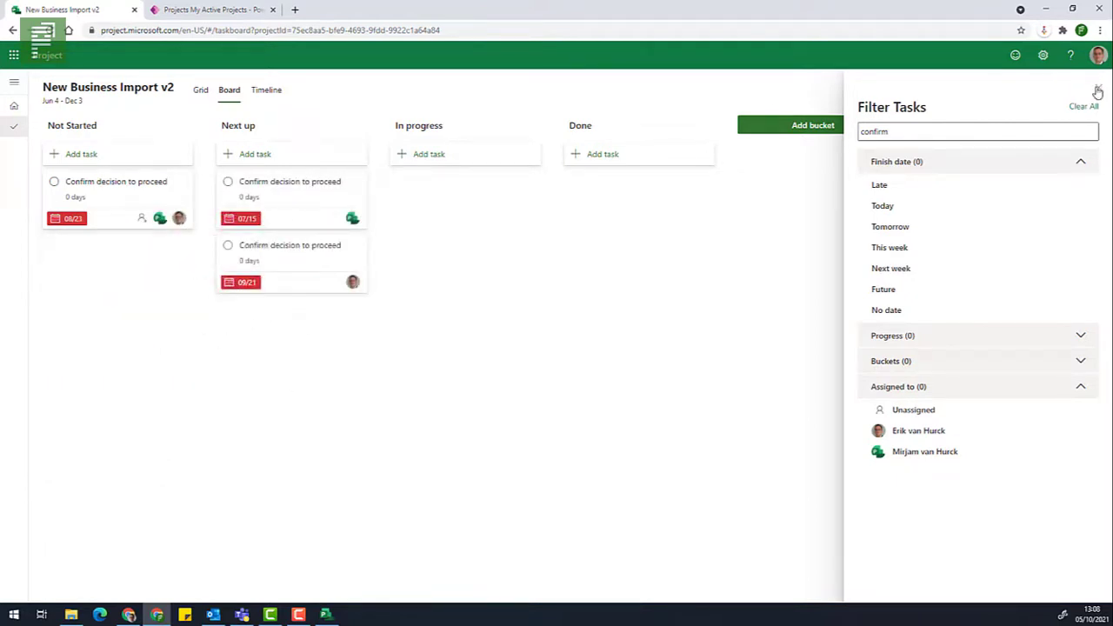
Filter the board to the Next up bucket only and close the filter pane.
left_click(936, 269)
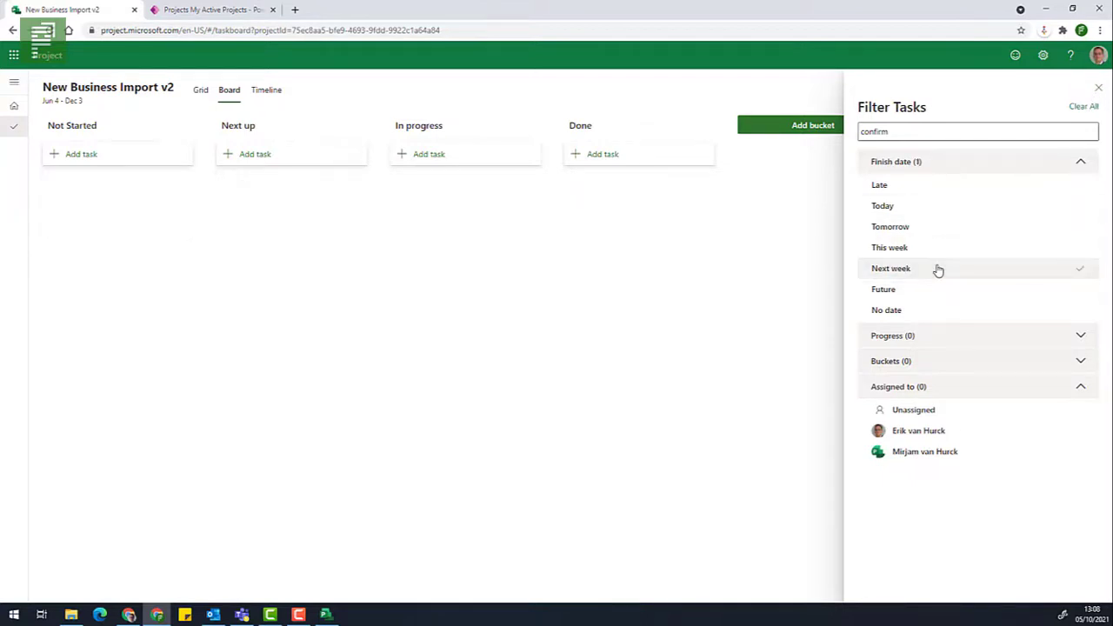
left_click(937, 268)
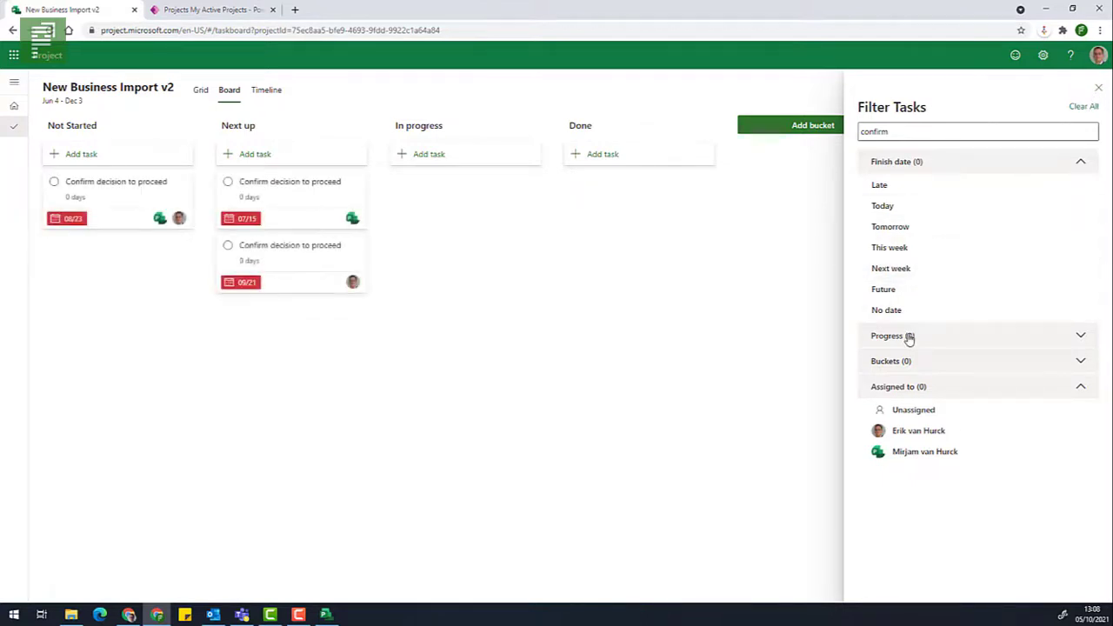
left_click(906, 364)
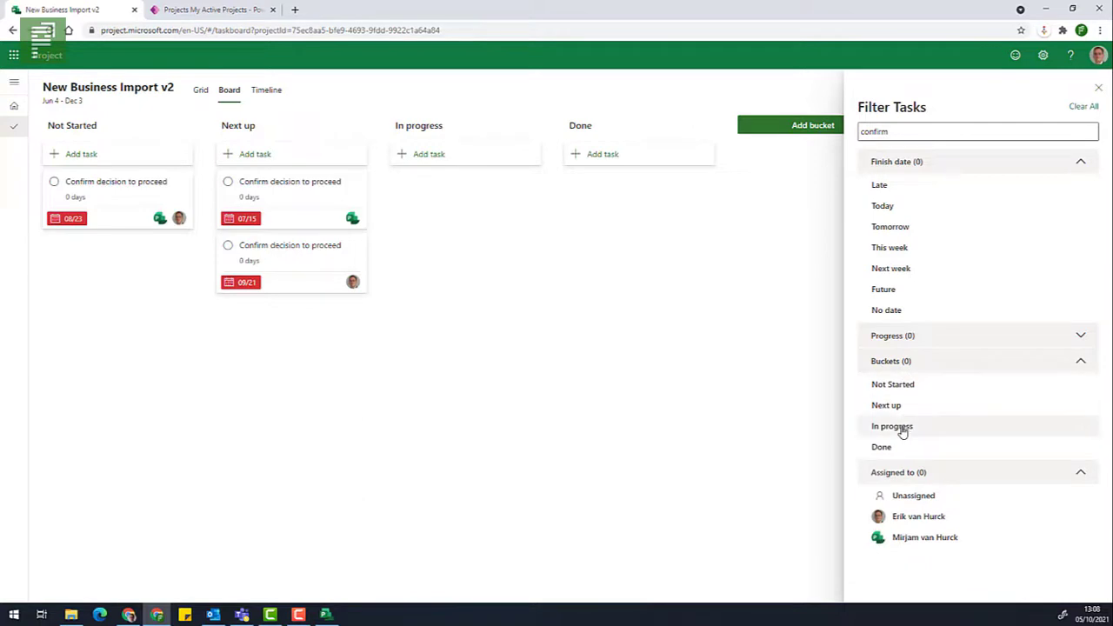
left_click(900, 407)
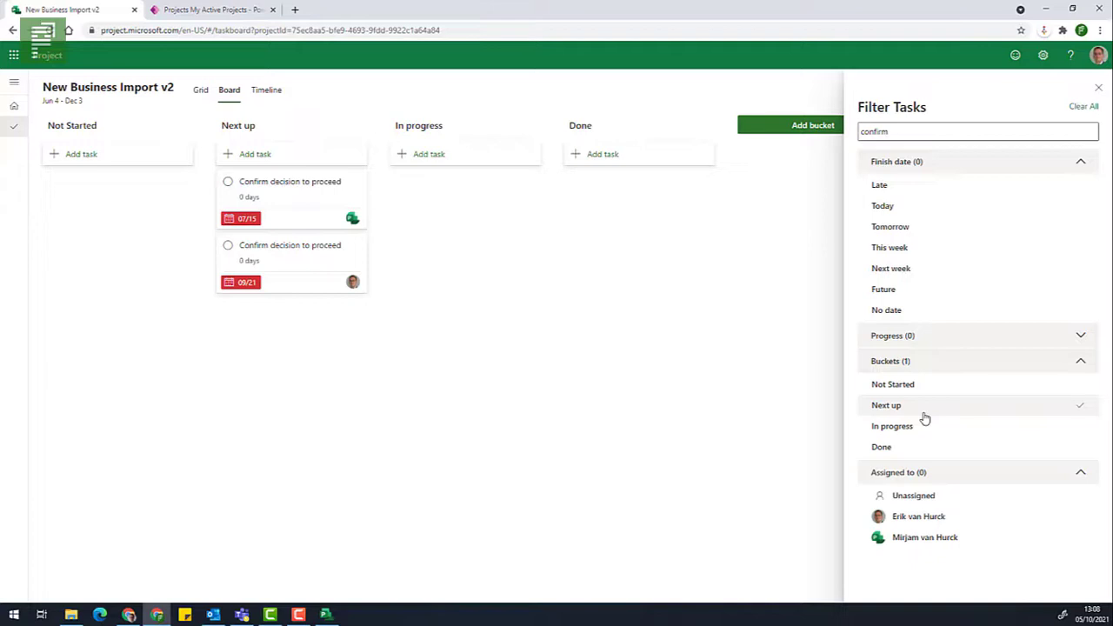
left_click(1098, 88)
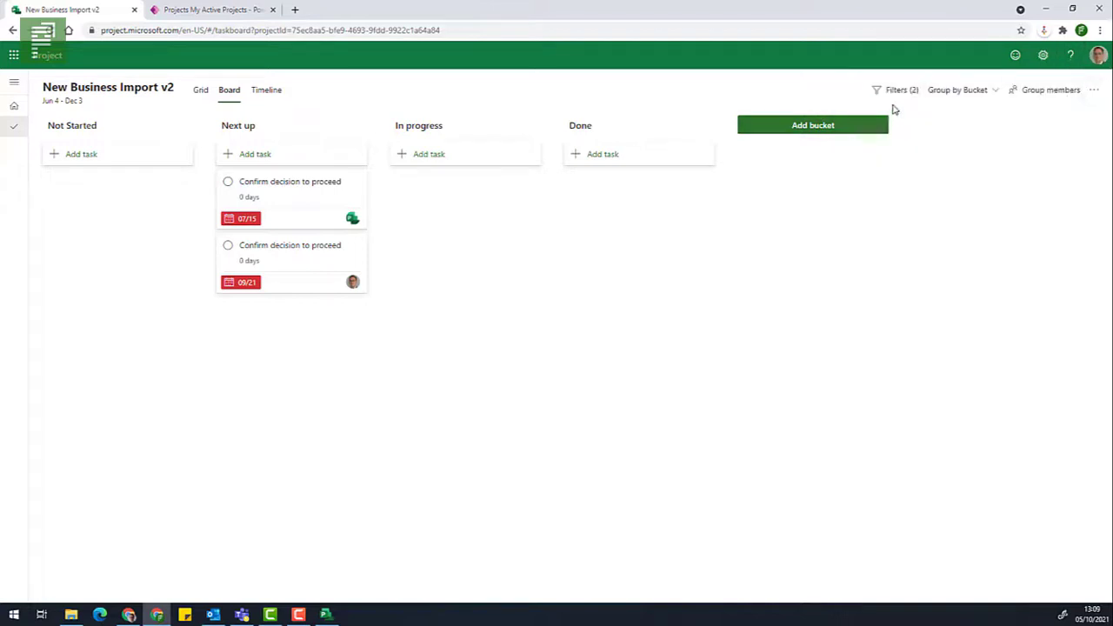
Clear all task filters, close the filter pane and switch to the Grid view.
left_click(895, 89)
left_click(1082, 108)
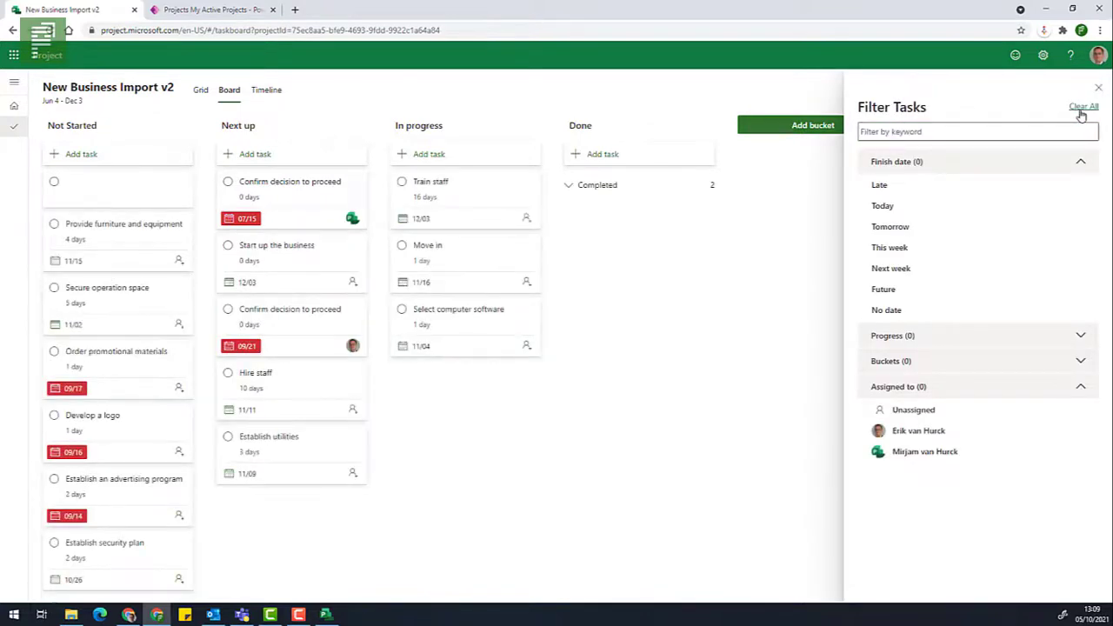
left_click(1097, 89)
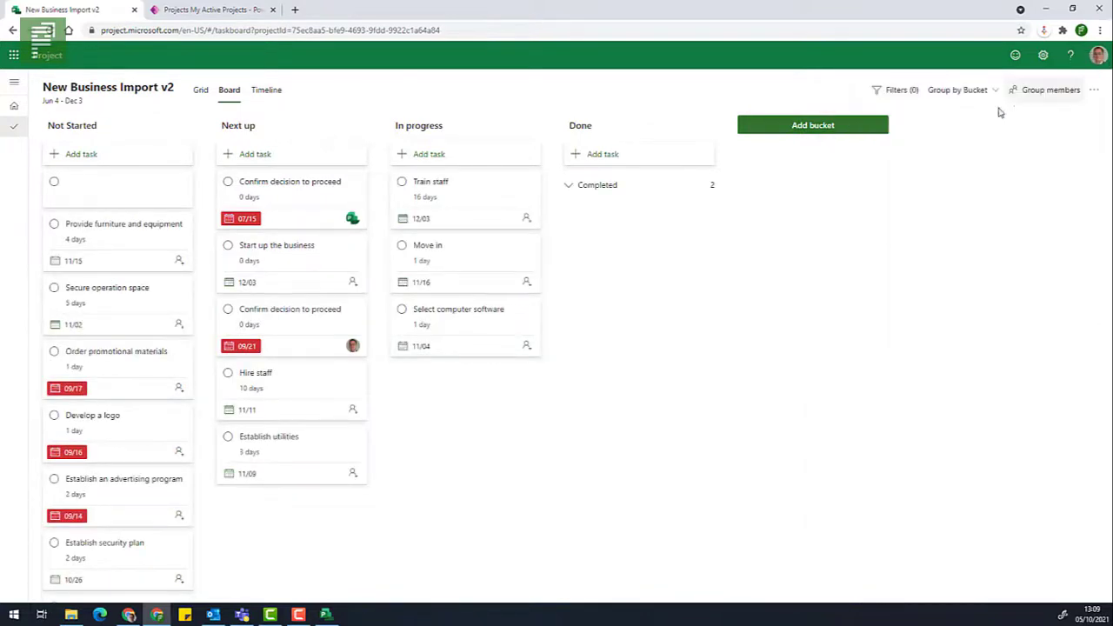
left_click(201, 91)
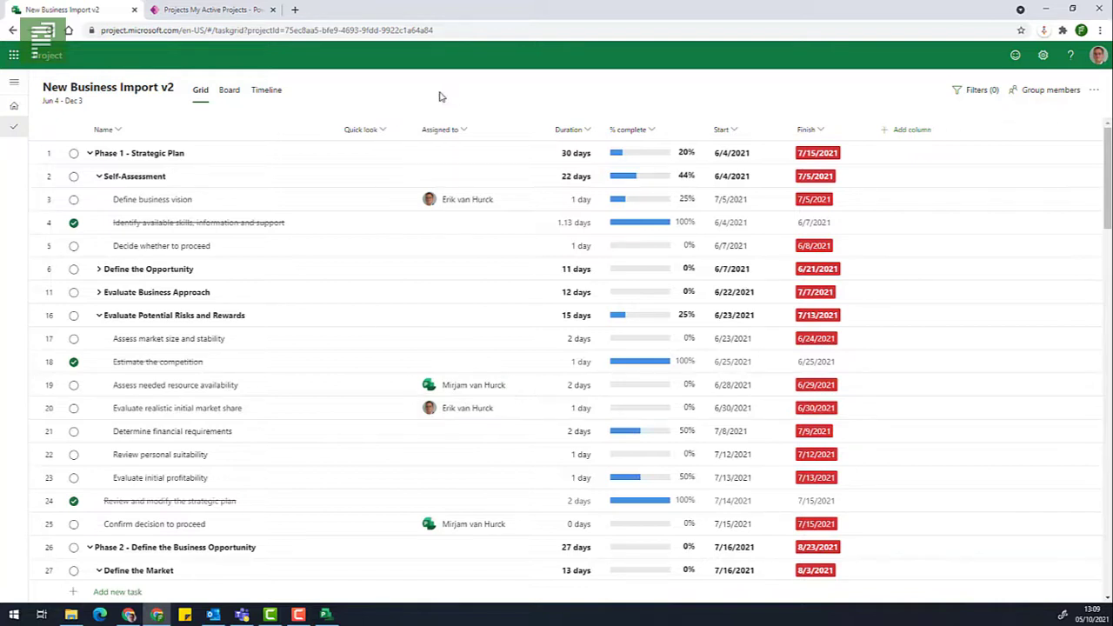
Switch to the Power Apps tab and go from Home to the empty My Active Projects list.
left_click(258, 16)
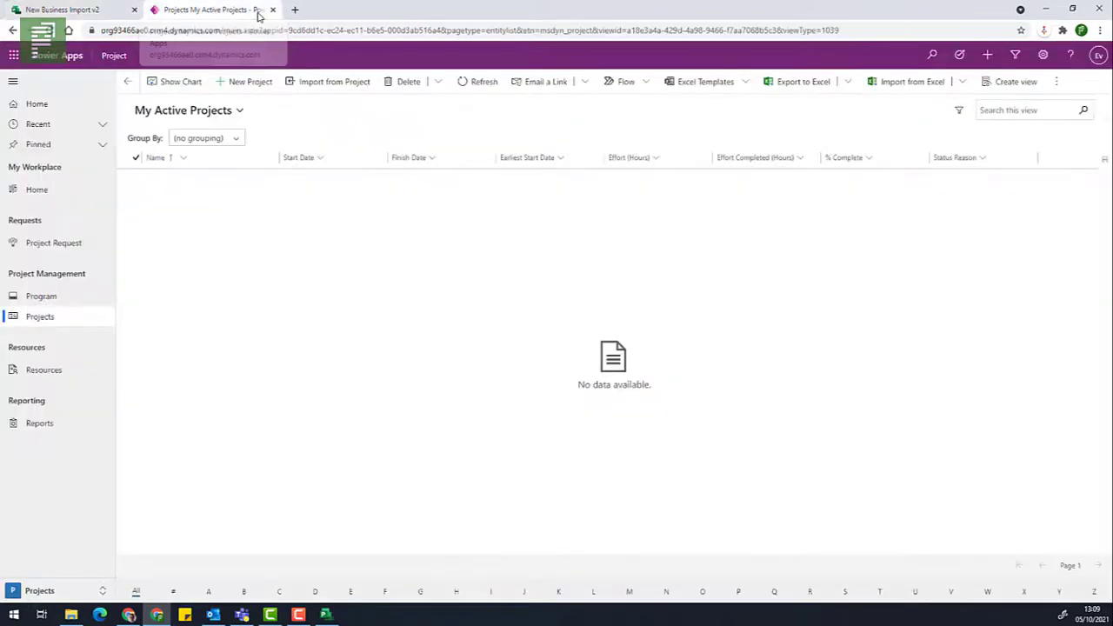
left_click(76, 107)
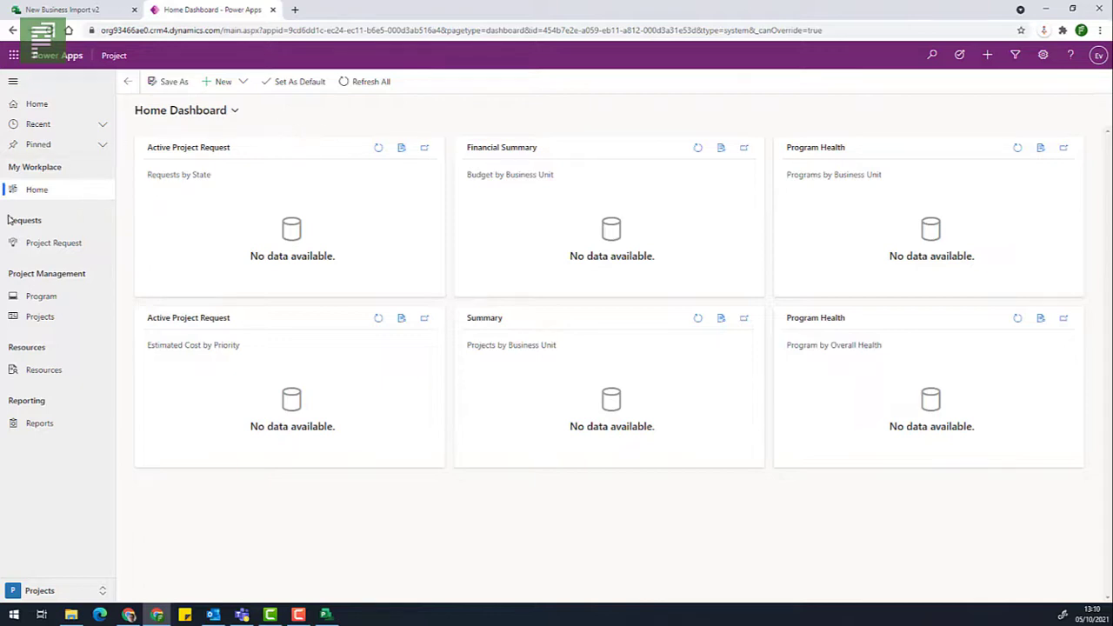
left_click(35, 317)
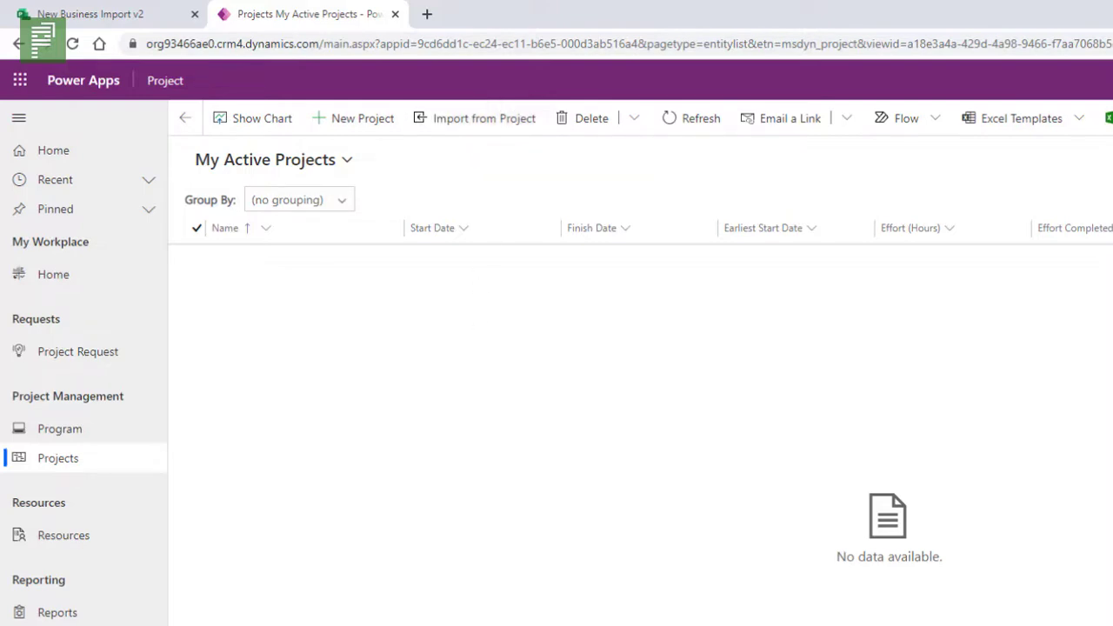
mouse_move(329, 614)
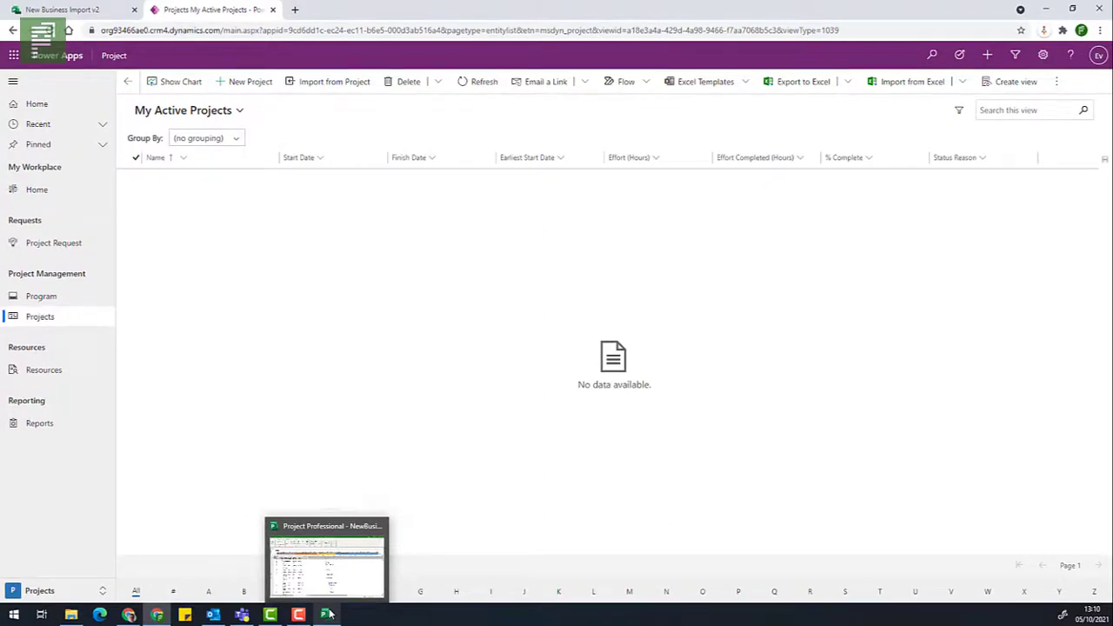
left_click(329, 614)
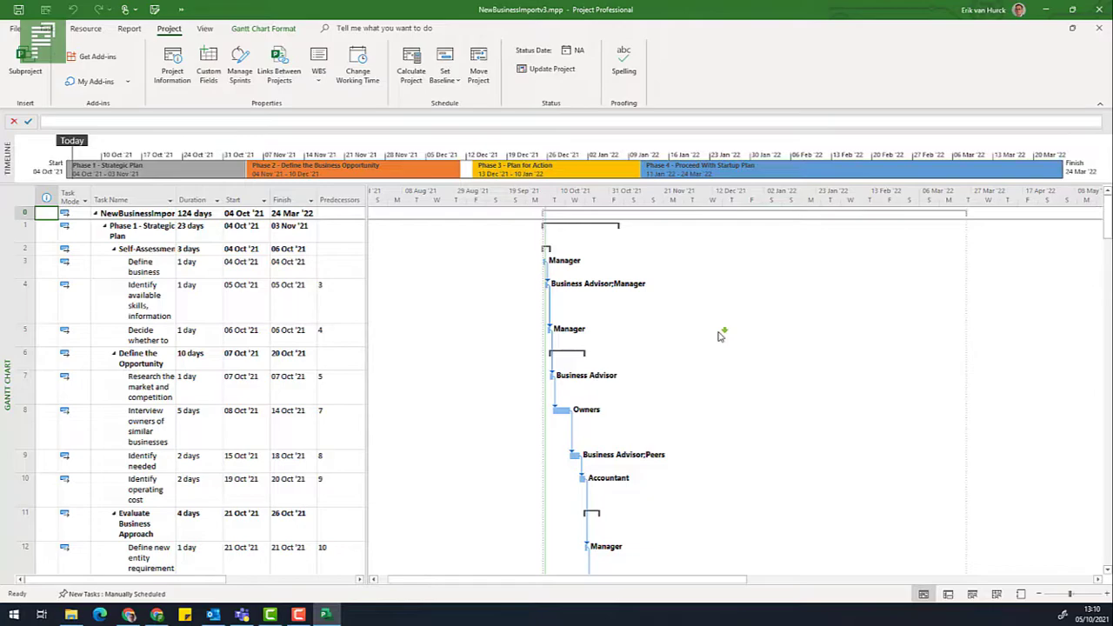
key("alt+Tab")
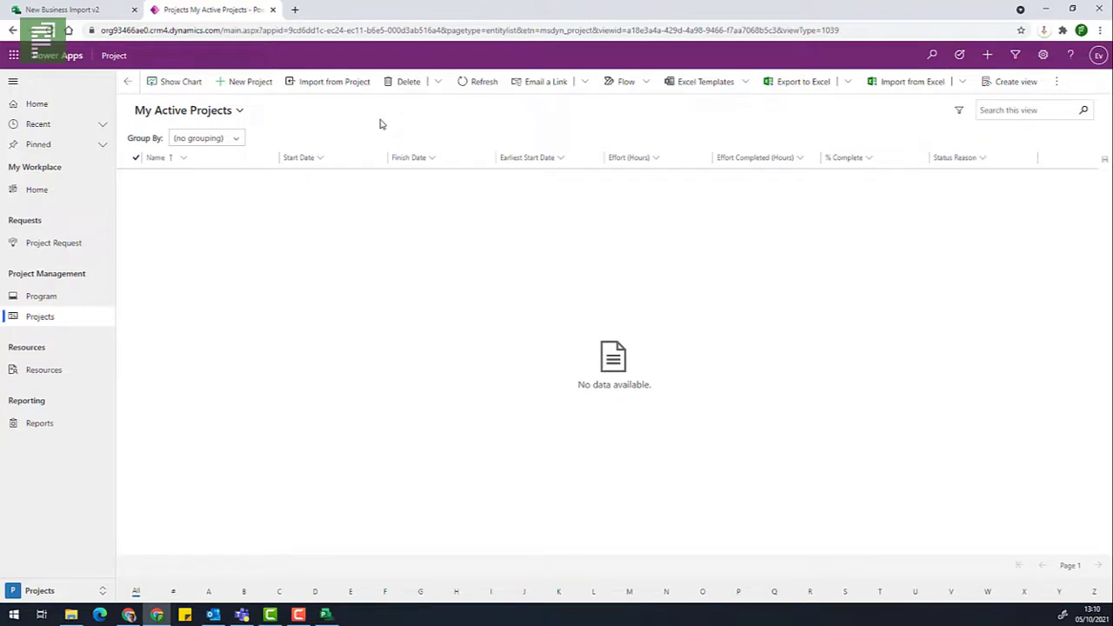
Start Import from Project and close the desktop Project window from the taskbar.
left_click(345, 93)
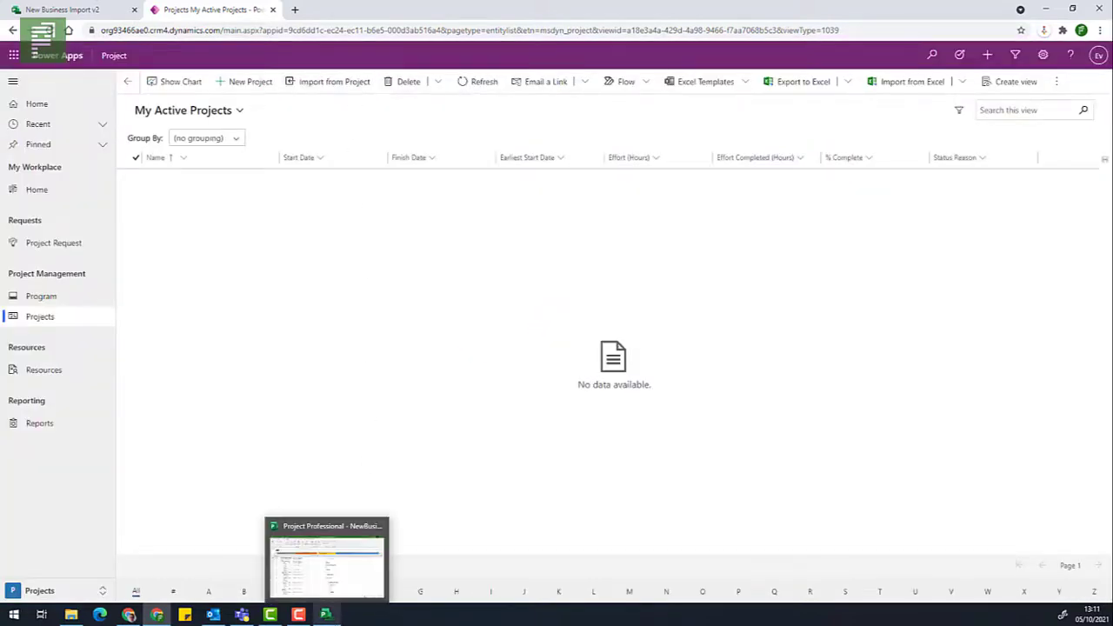
left_click(326, 614)
right_click(326, 614)
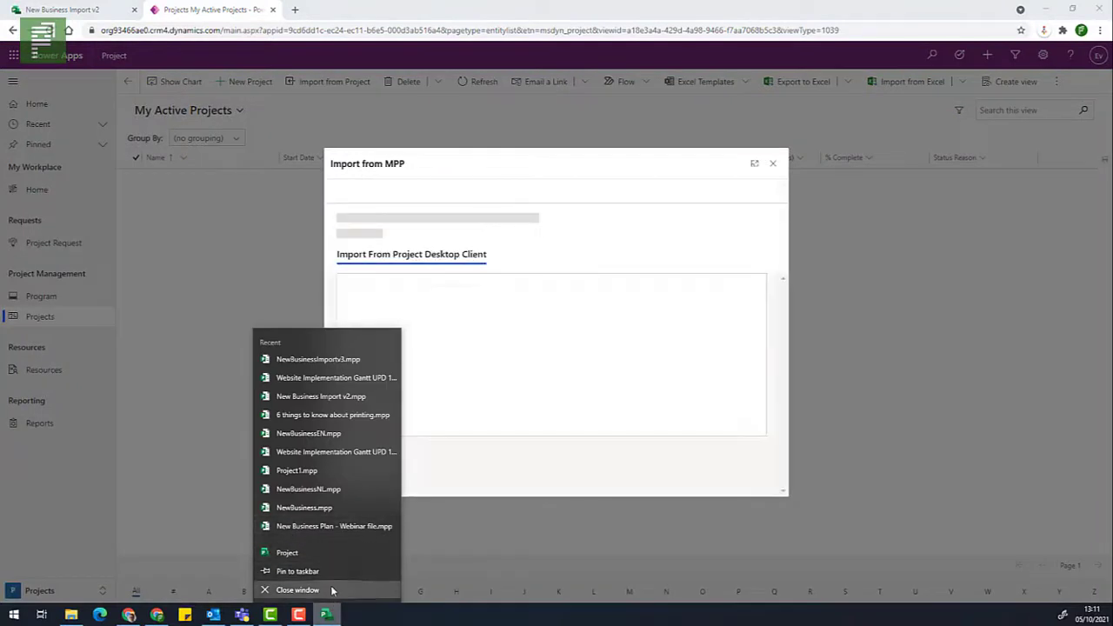
left_click(331, 591)
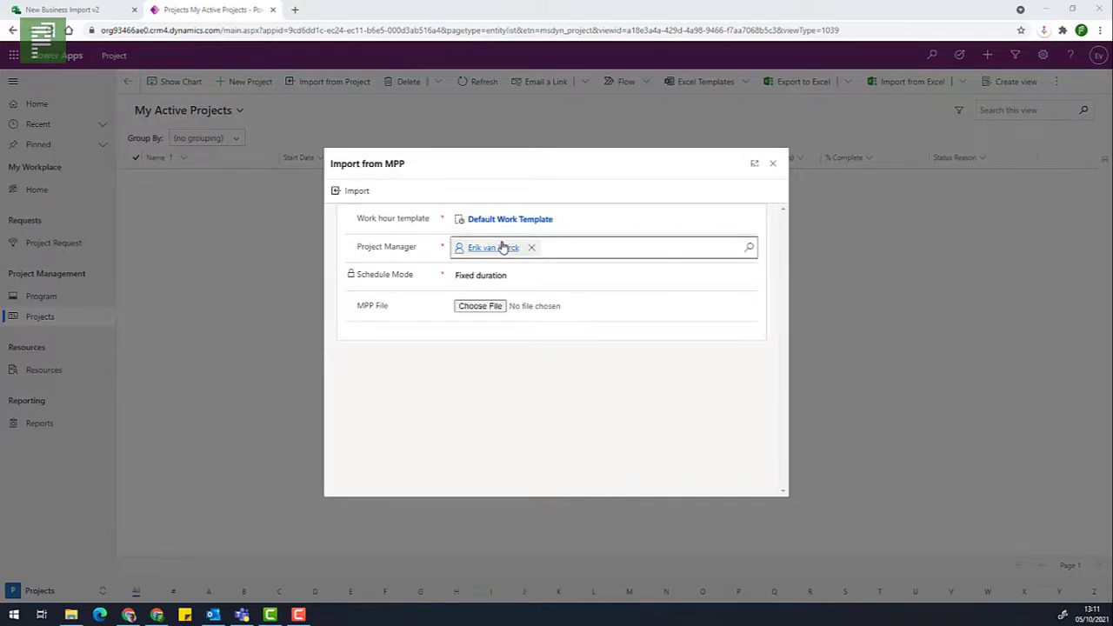
mouse_move(501, 250)
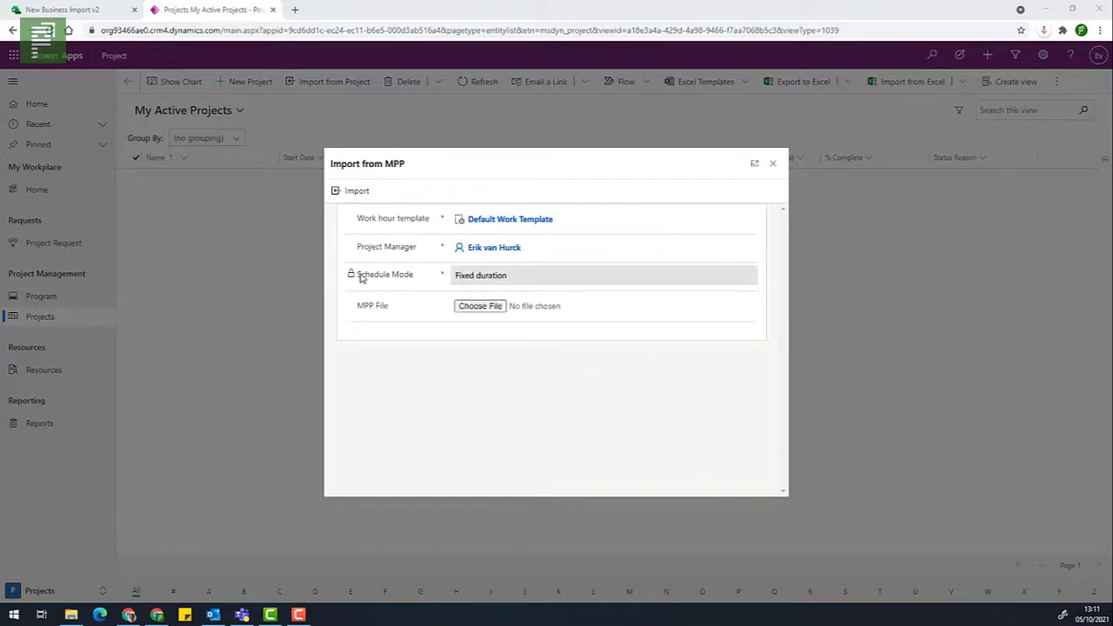
mouse_move(366, 277)
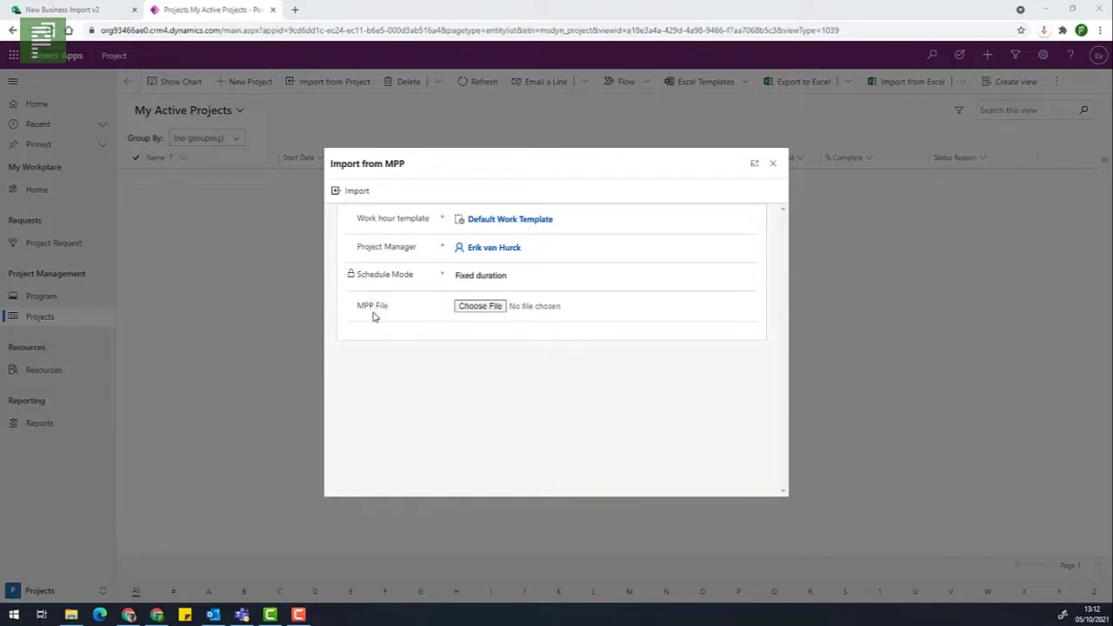
Attach NewBusinessImportv3.mpp from the TPC folder as the MPP file.
left_click(476, 309)
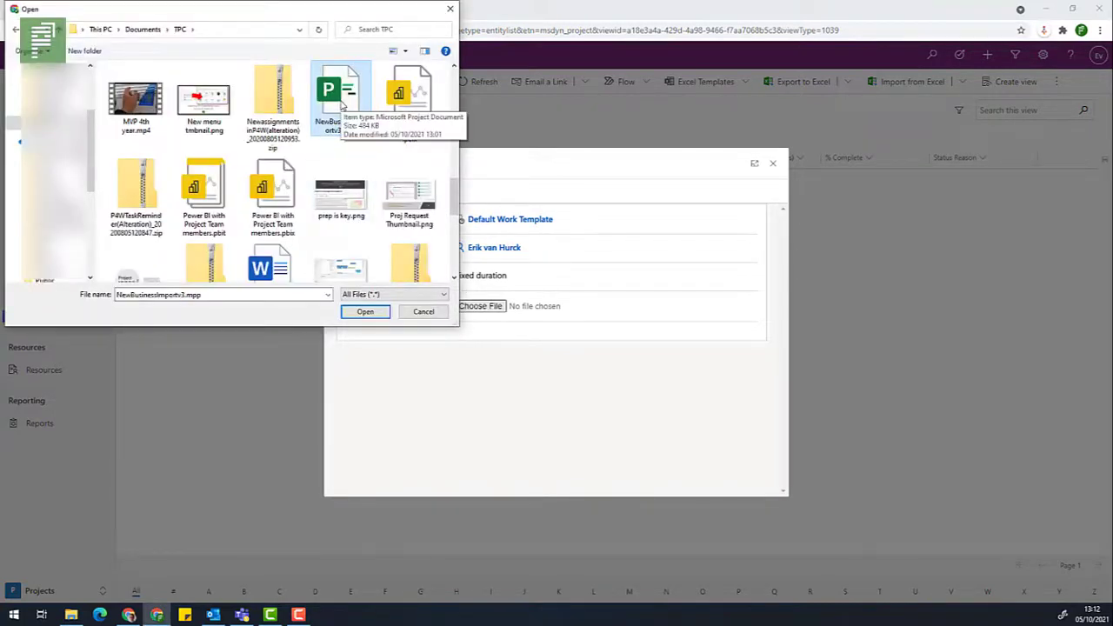
left_click(356, 311)
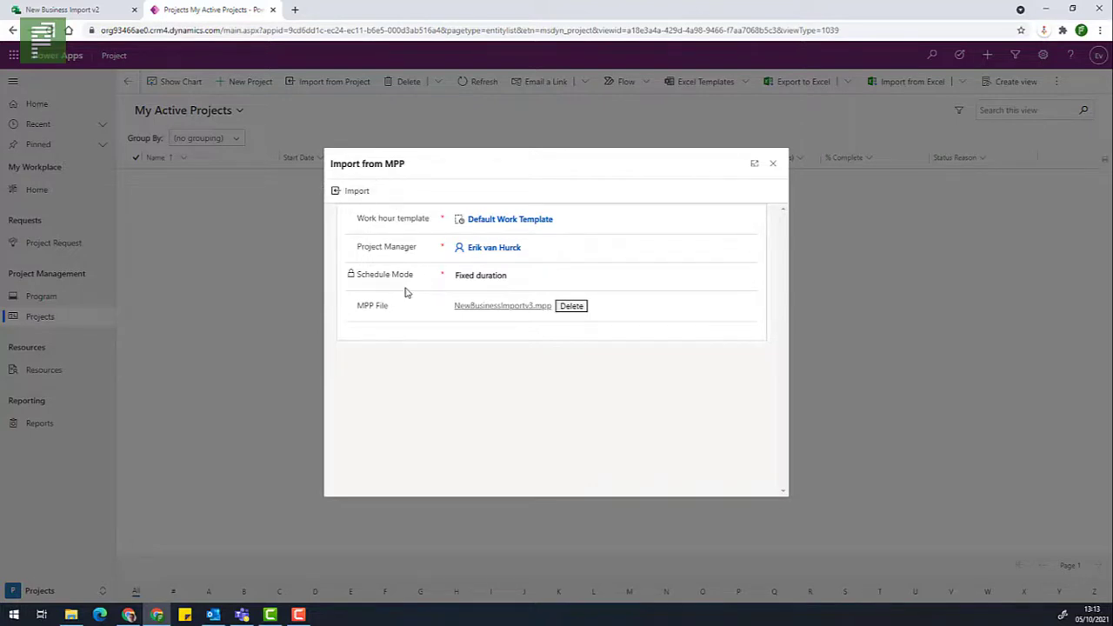
Run the import and wait for the validation report listing removed resources and links.
left_click(367, 199)
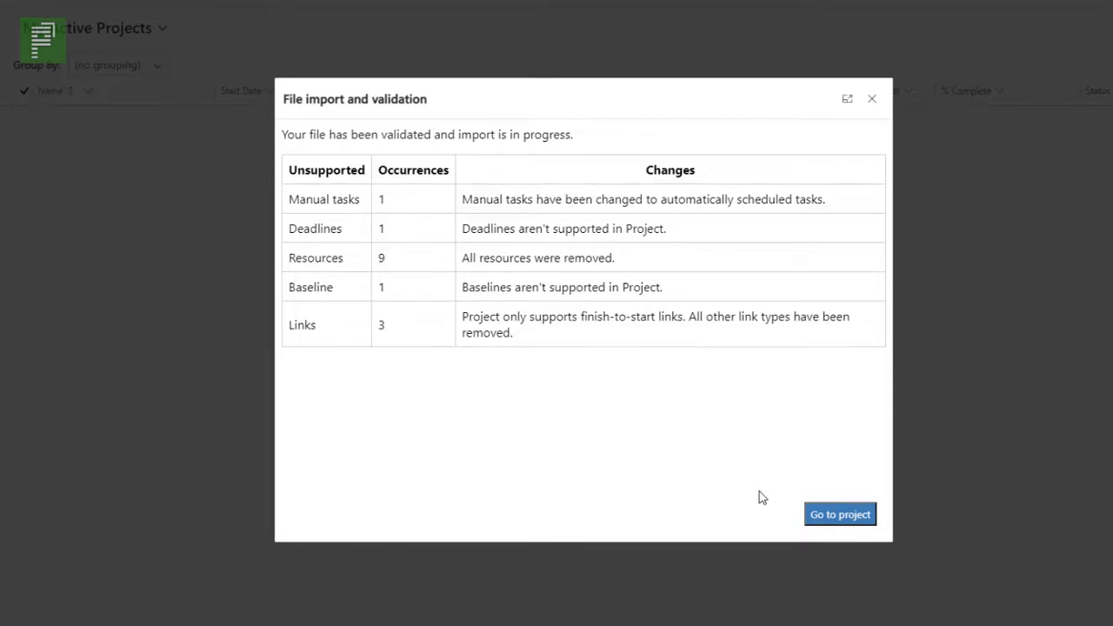
Go to the imported NewBusinessImportv3 project and show its Tasks tab.
left_click(840, 515)
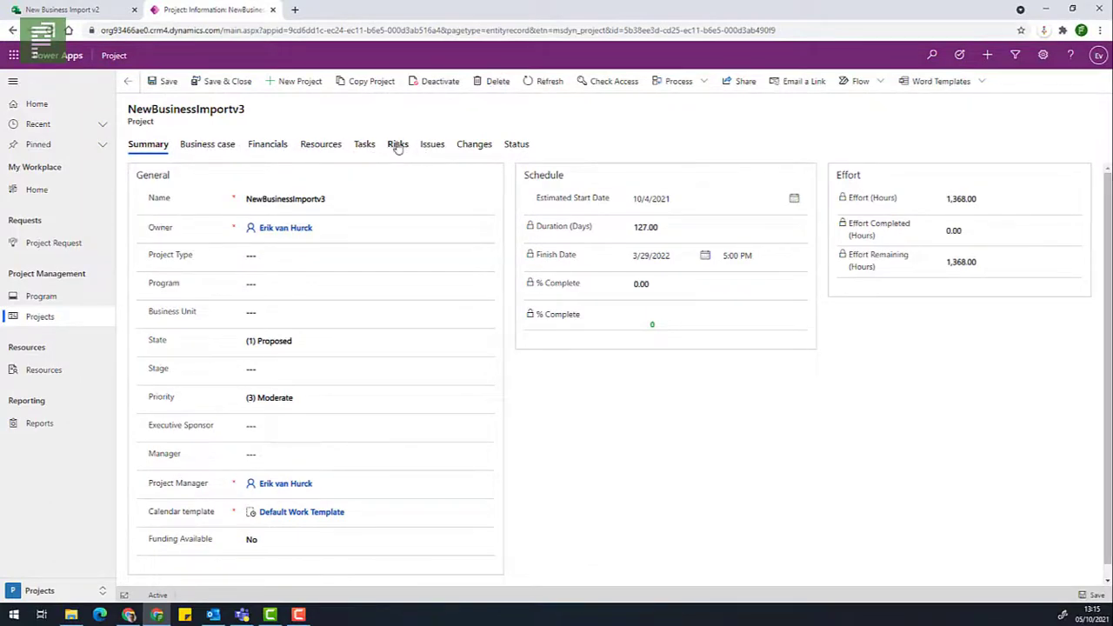
left_click(366, 146)
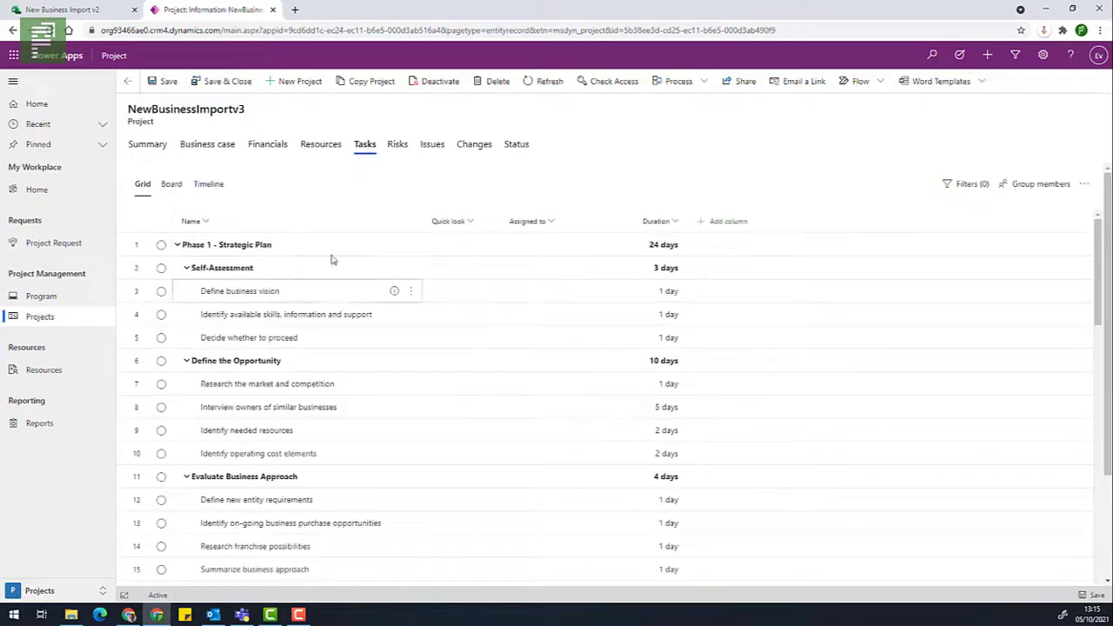
Review the NewBusinessImportv3 task filter options twice, leave all tasks unfiltered, and return to Summary.
left_click(964, 184)
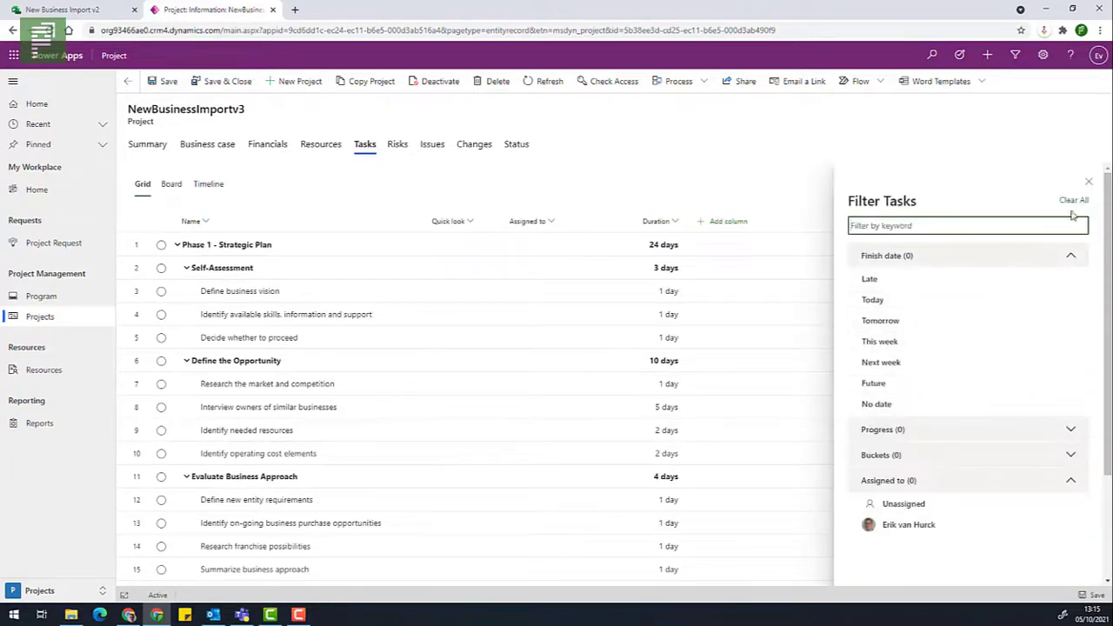
left_click(1088, 182)
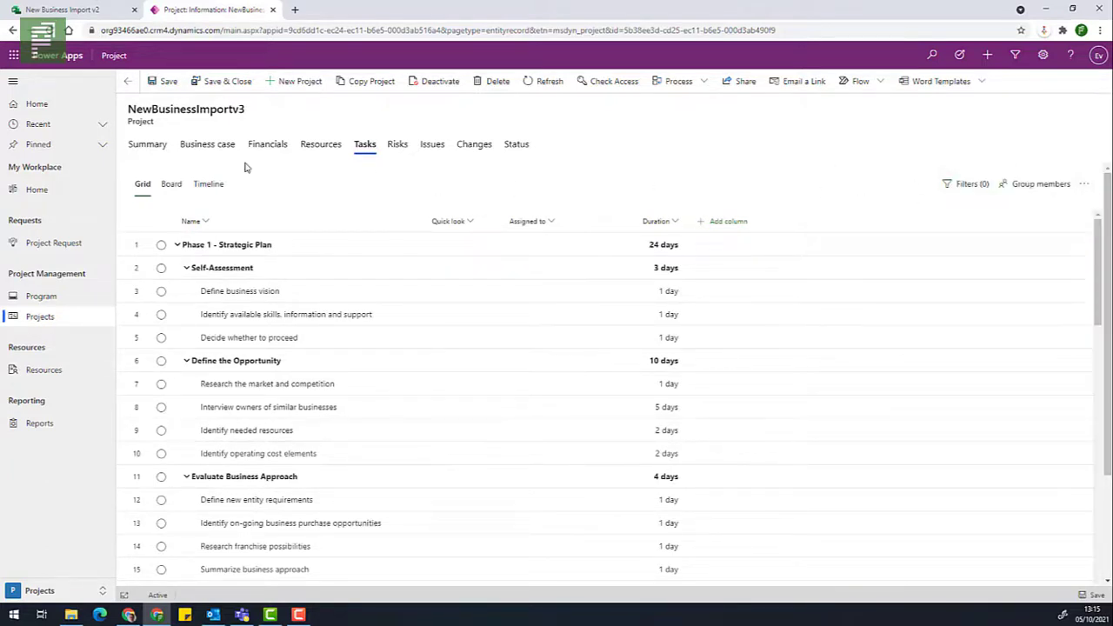
left_click(950, 184)
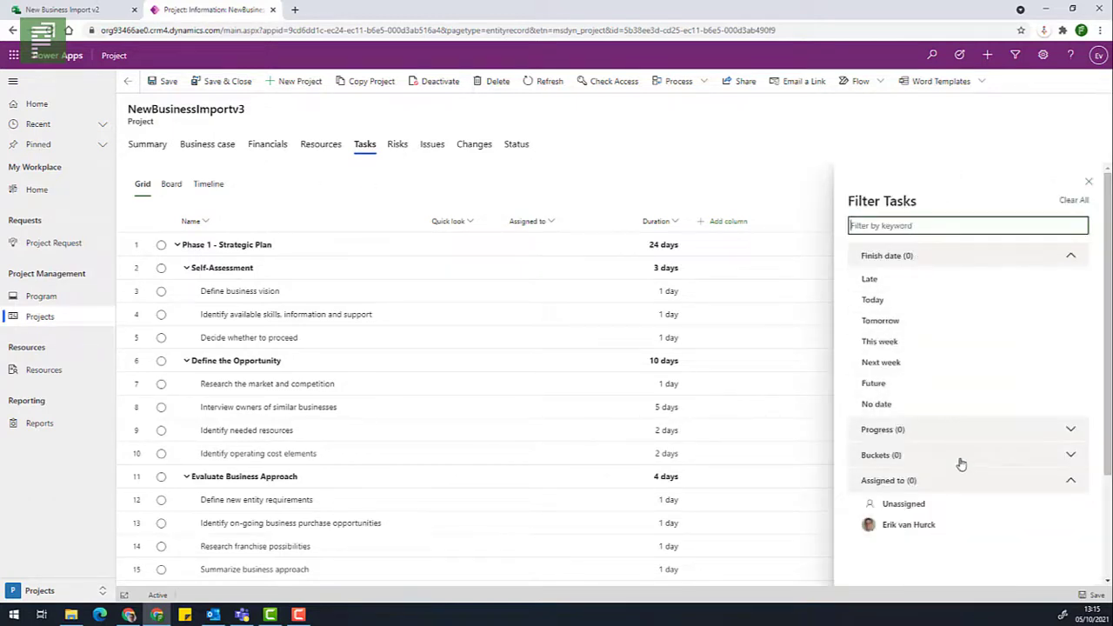
left_click(1087, 183)
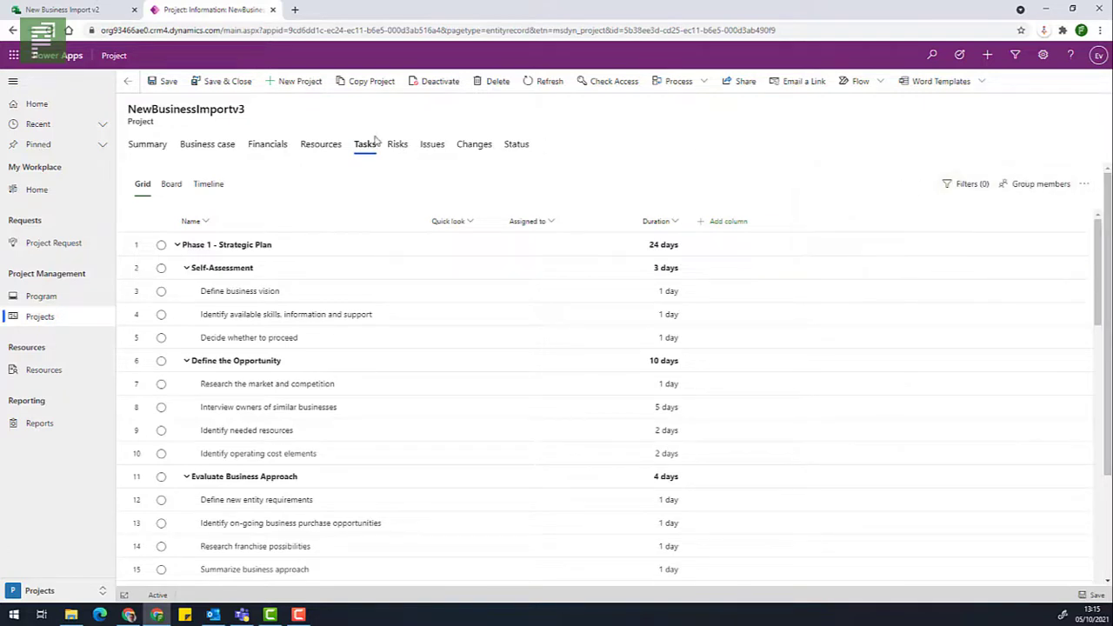
left_click(150, 144)
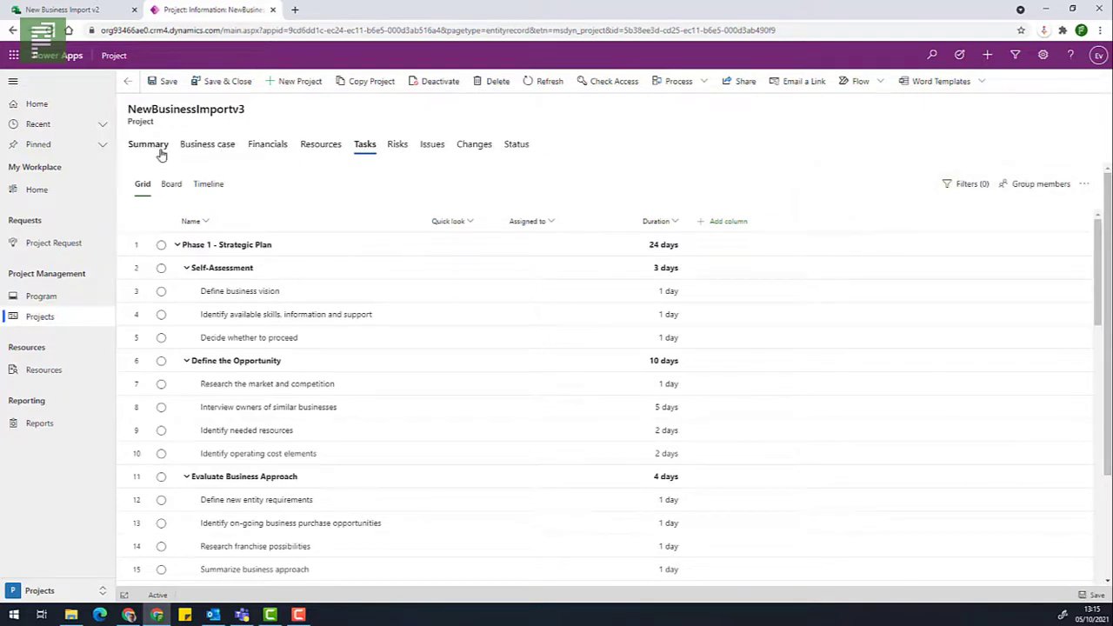